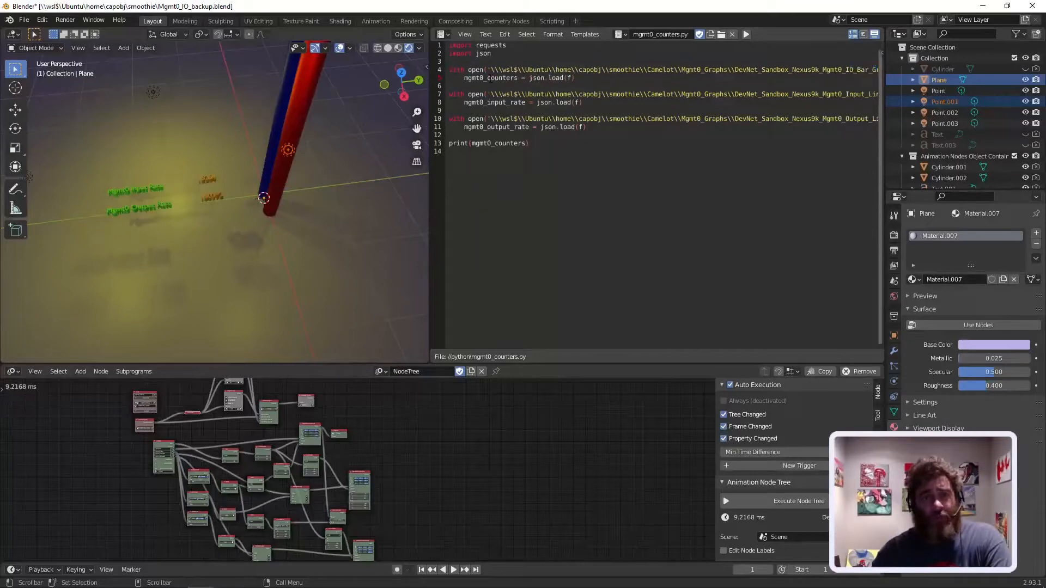
Switch to Visual Studio Code and examine the rate data in Camelot/Mgmt0_Graphs/DevNet_Sandbox_Nexus9k_Mgmt0_IO_Bar_Graph_blender.json, then return to Blender.
double_click(489, 78)
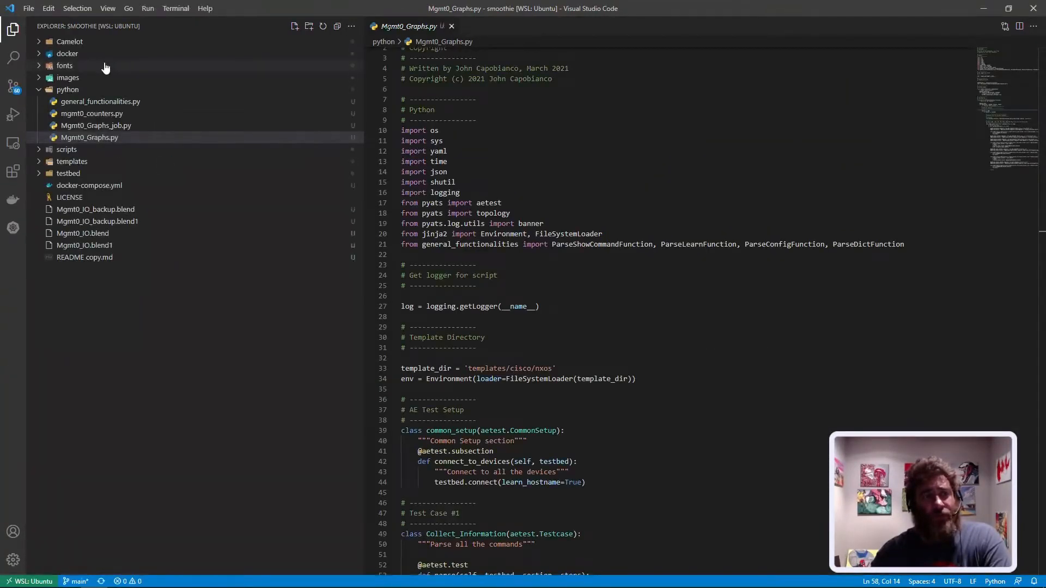
click(93, 53)
click(90, 44)
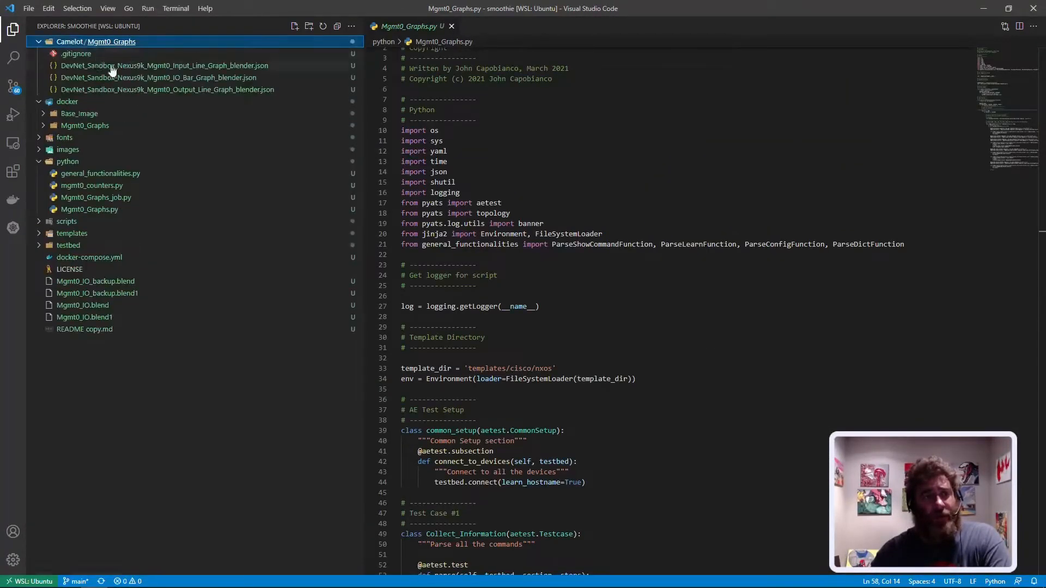
click(168, 78)
double_click(449, 52)
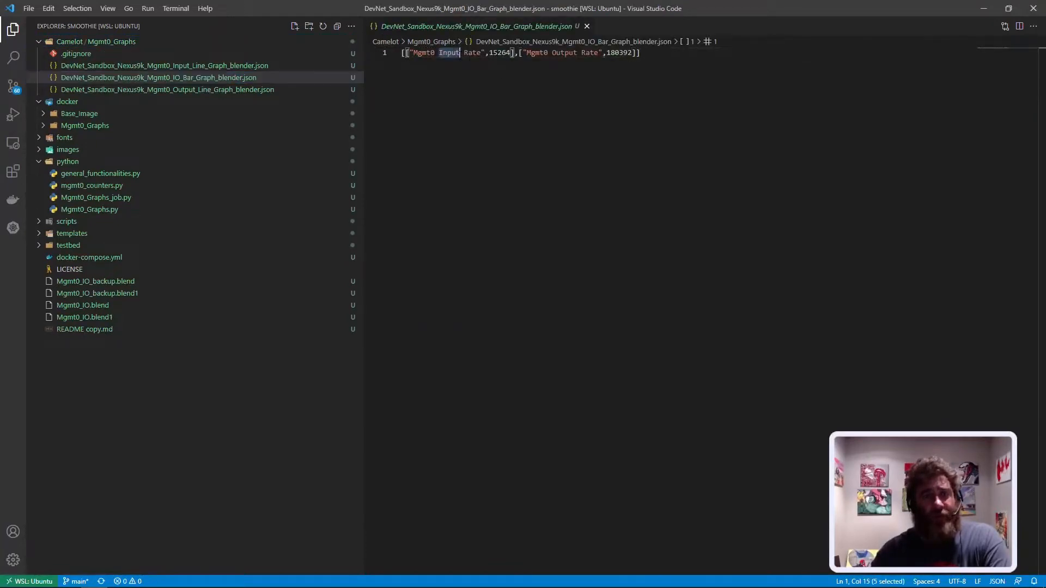
drag(412, 52, 637, 53)
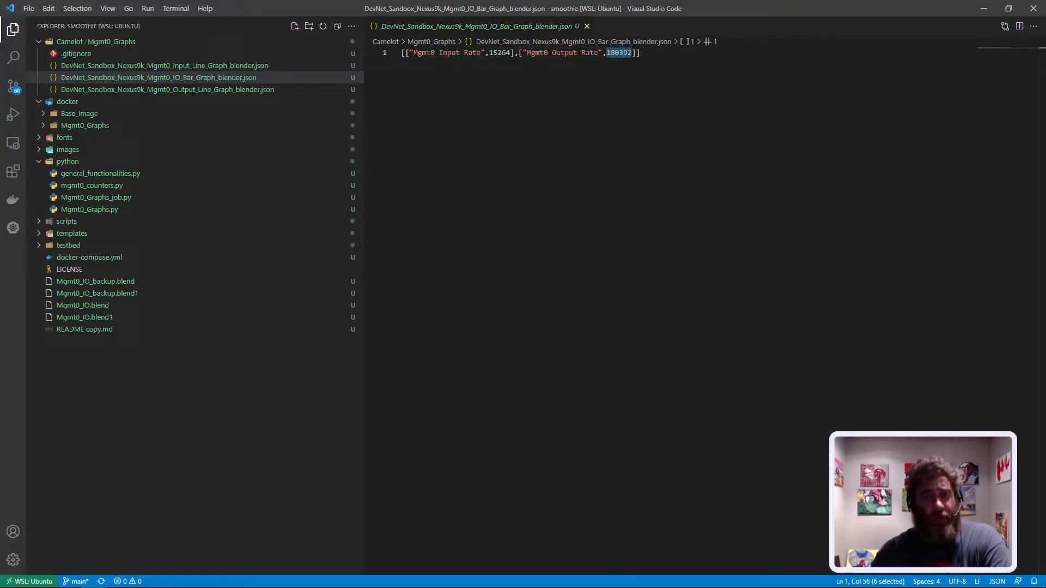
click(980, 8)
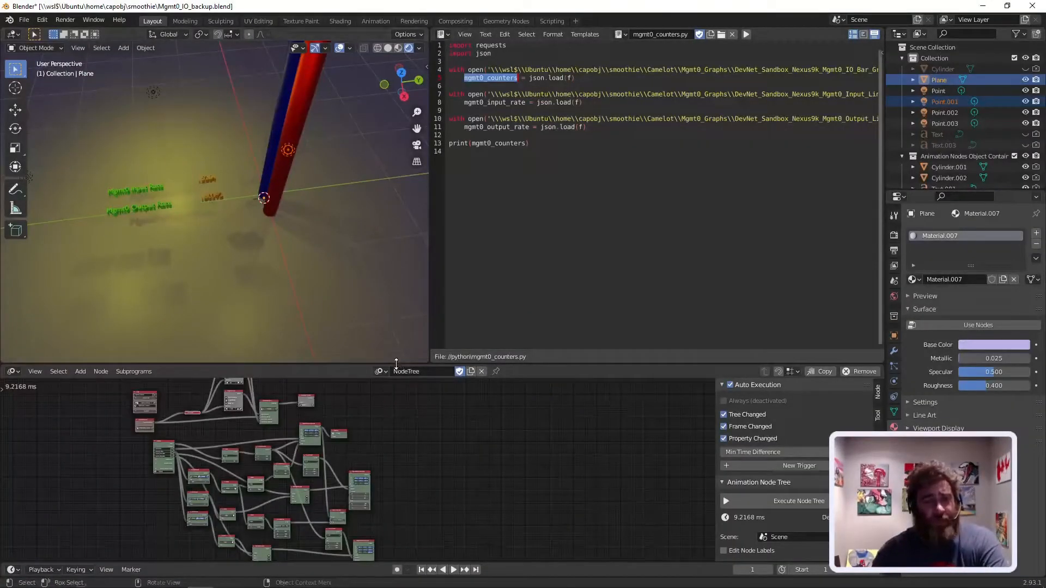
Enlarge the Animation Nodes editor and examine the whole node tree.
drag(396, 363, 396, 174)
click(11, 183)
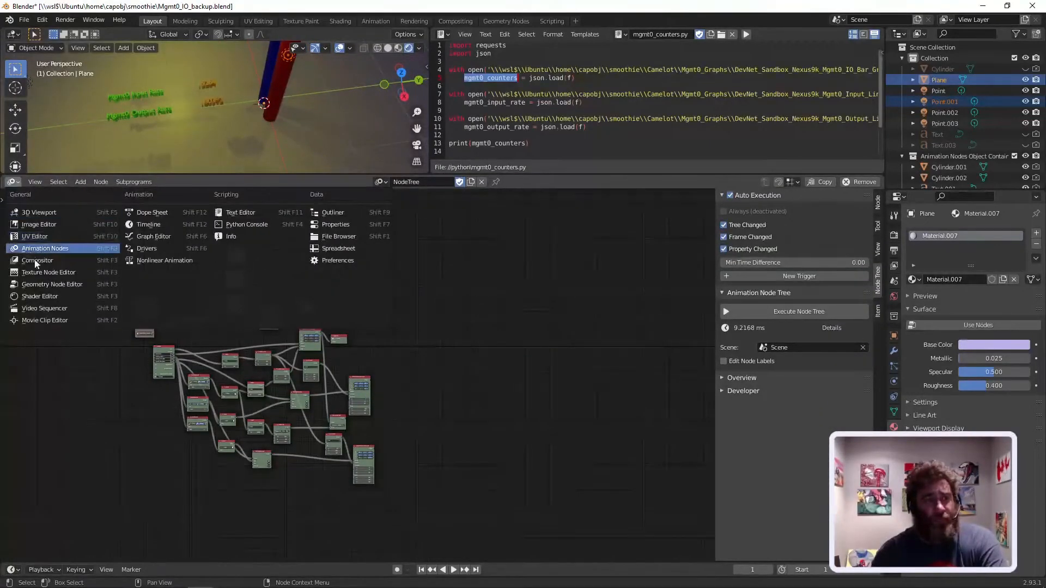
click(12, 185)
scroll(169, 298, up, 8)
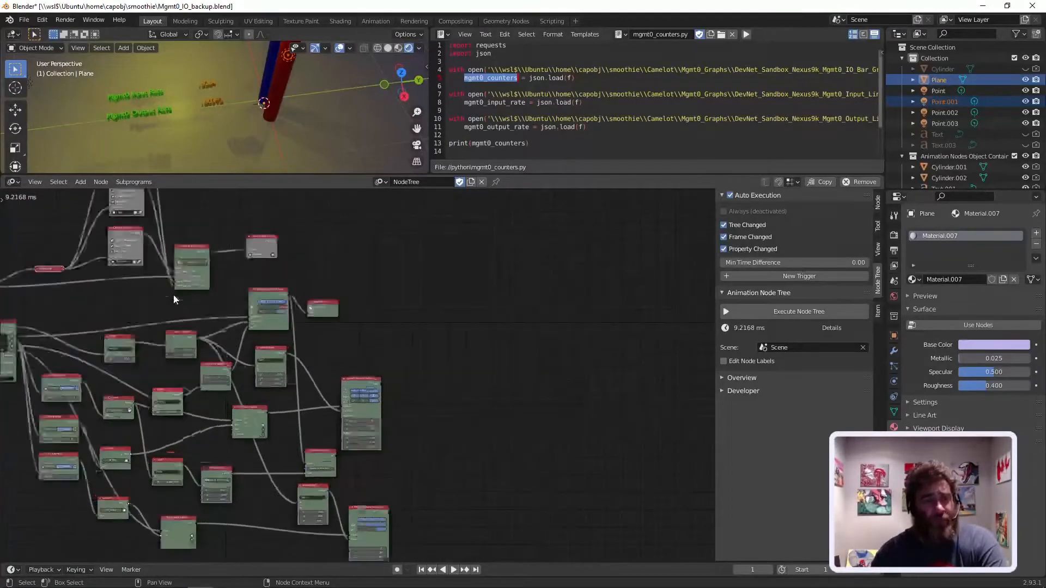
scroll(301, 331, down, 8)
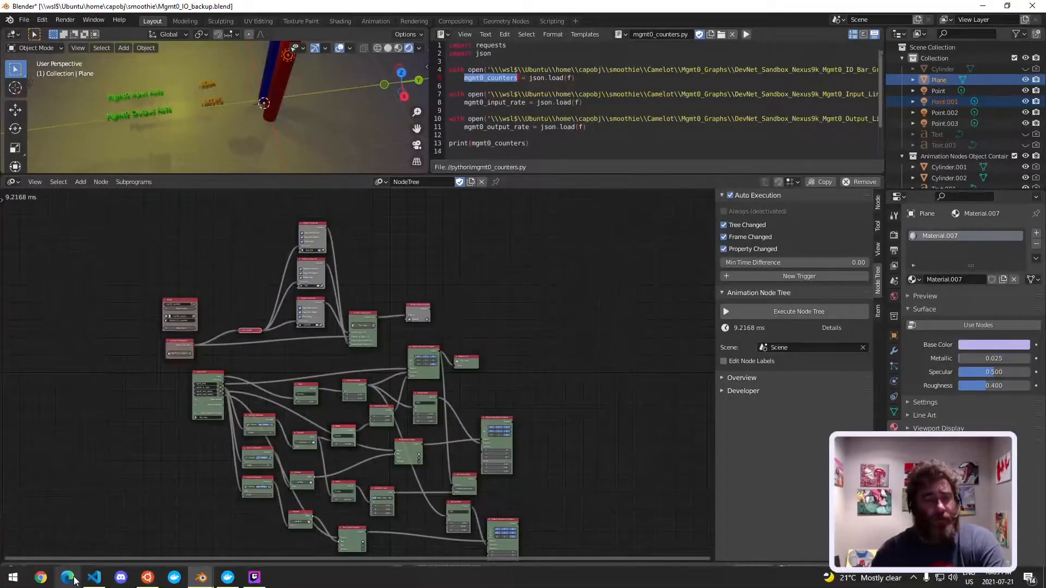
Switch to the Edge browser and search Google for "blender json".
click(74, 580)
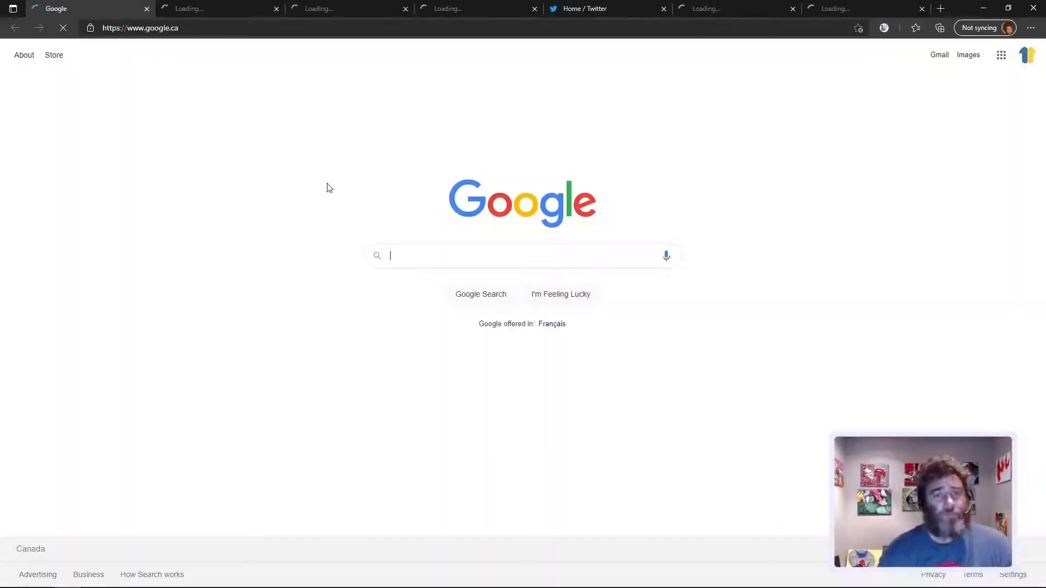
text(g)
click(417, 260)
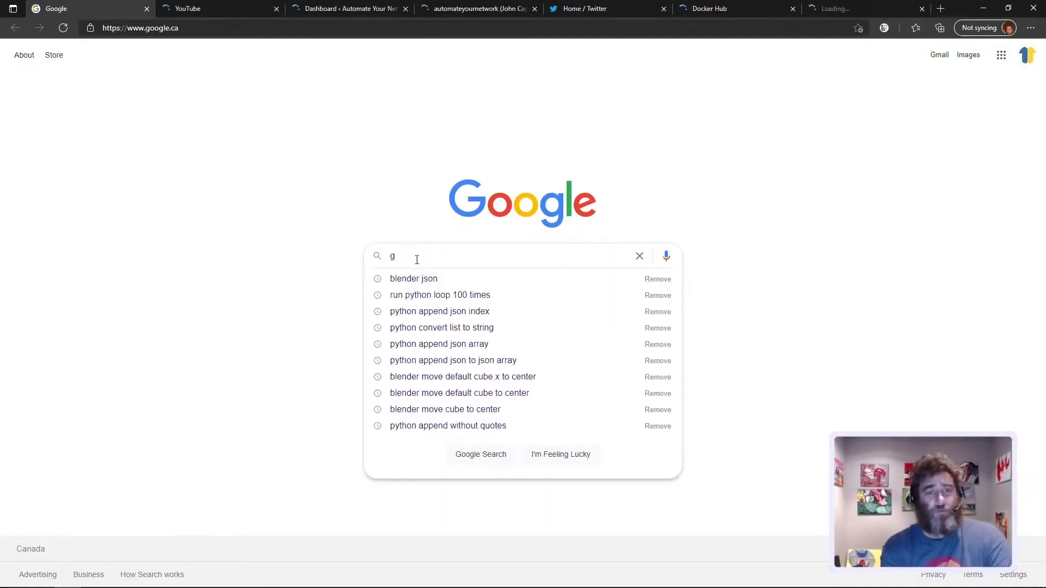
key(Down)
key(Return)
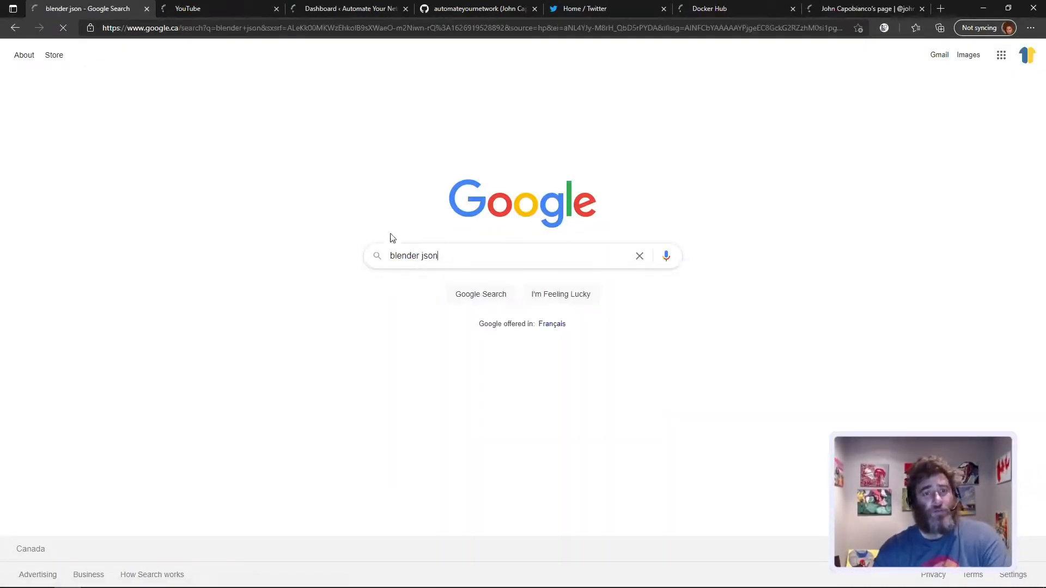
Open the YouTube video "(1/2) Visualize Real-World JSON Data in Blender" from the results, pause it, and close its page.
scroll(235, 256, down, 5)
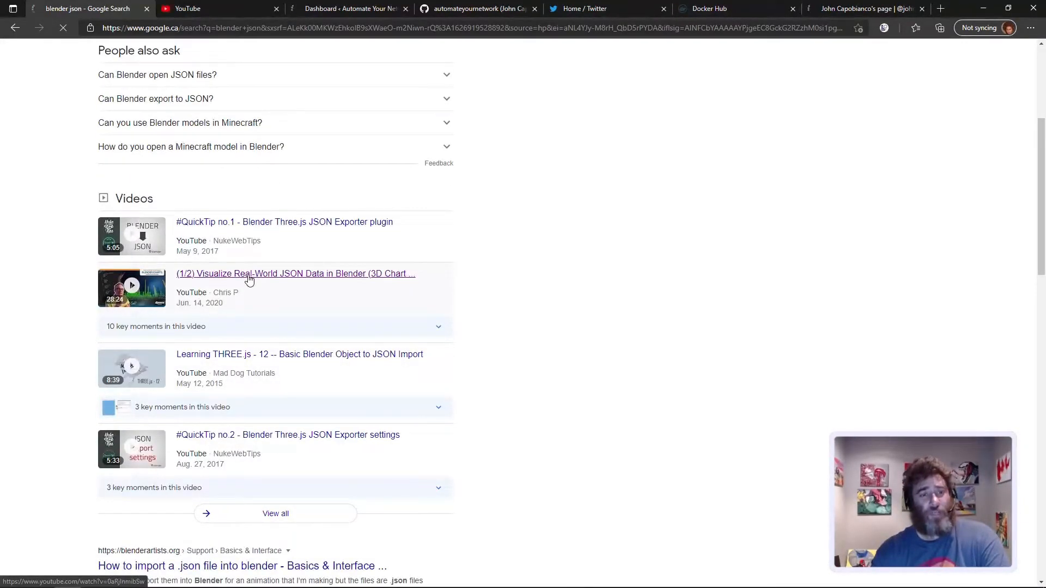
click(248, 274)
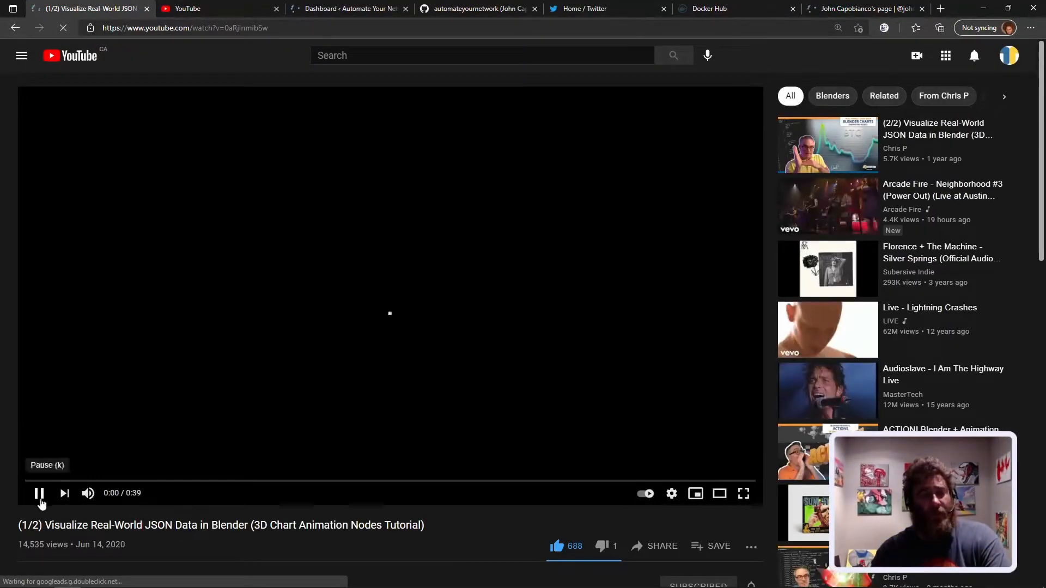
click(40, 497)
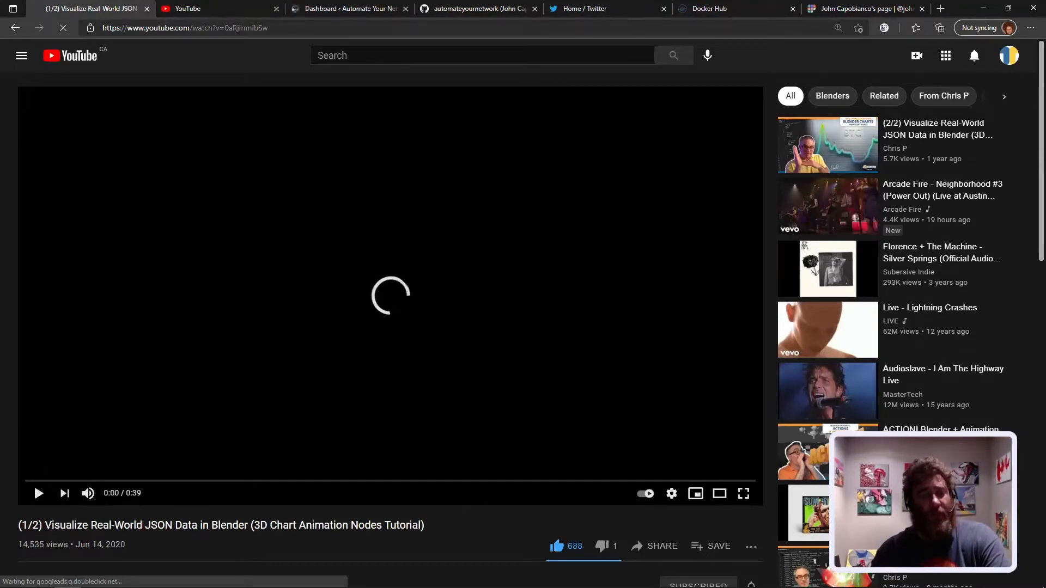
click(146, 9)
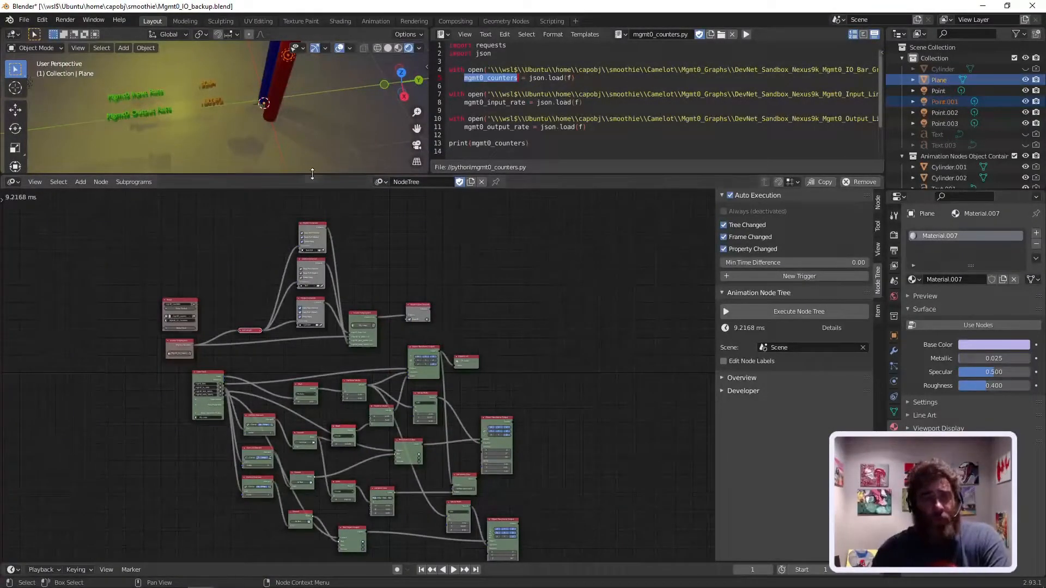
Enlarge the 3D viewport to fill most of the Blender window by shrinking the node editor and the text editor.
drag(319, 176, 329, 463)
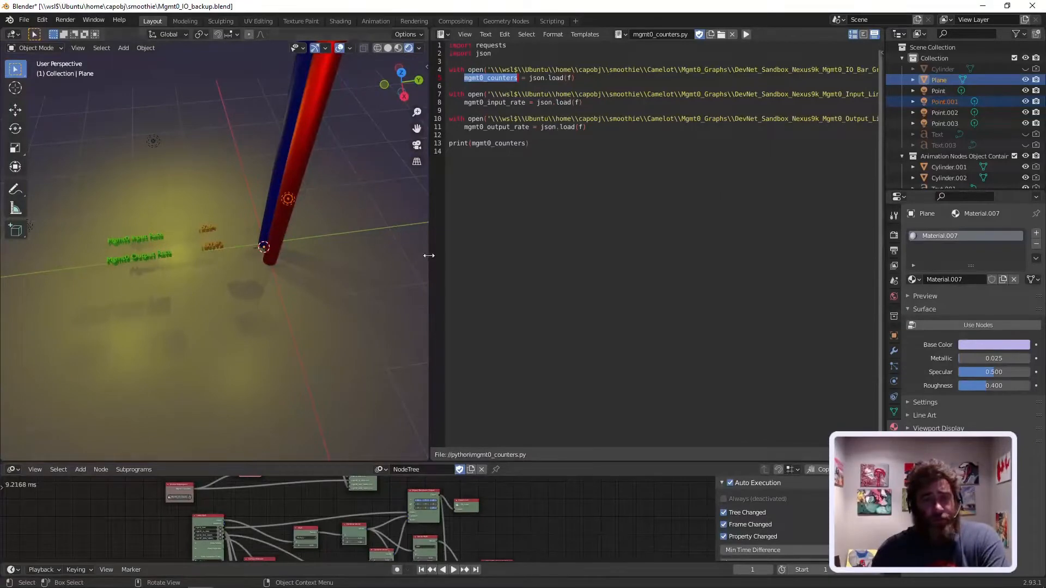
drag(427, 252, 1026, 248)
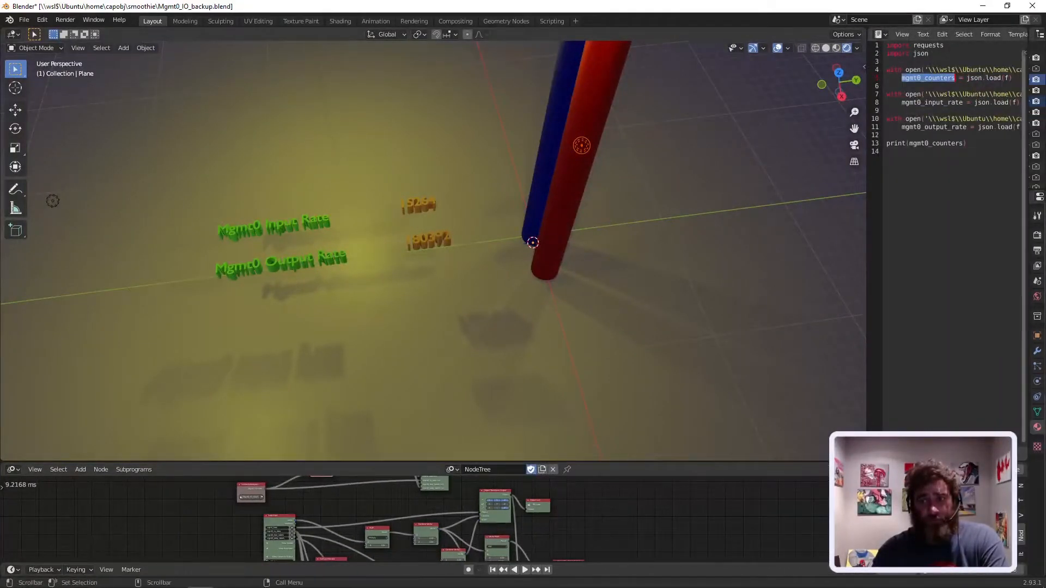
drag(867, 242, 1013, 243)
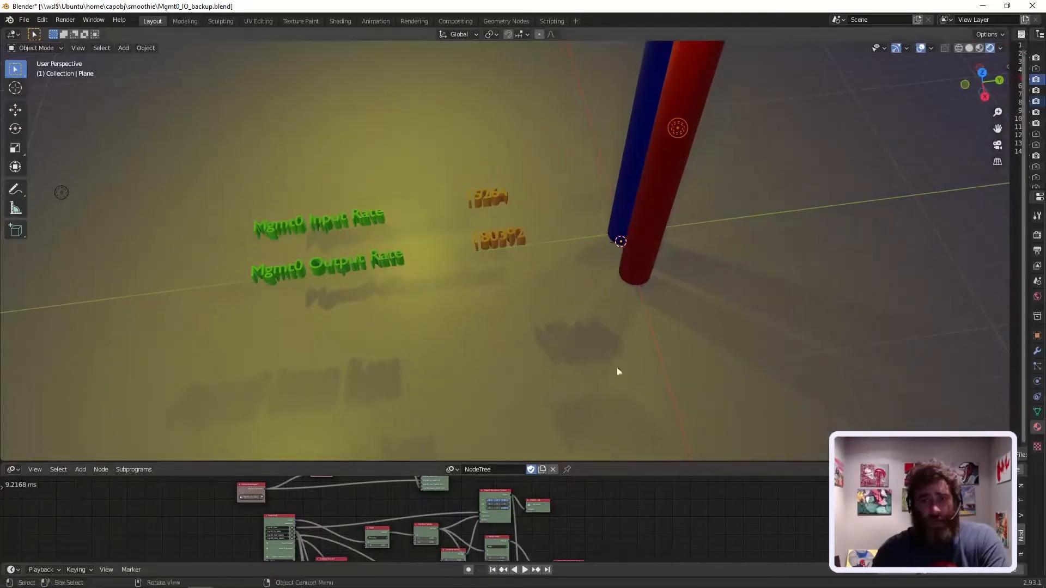
drag(437, 462, 442, 549)
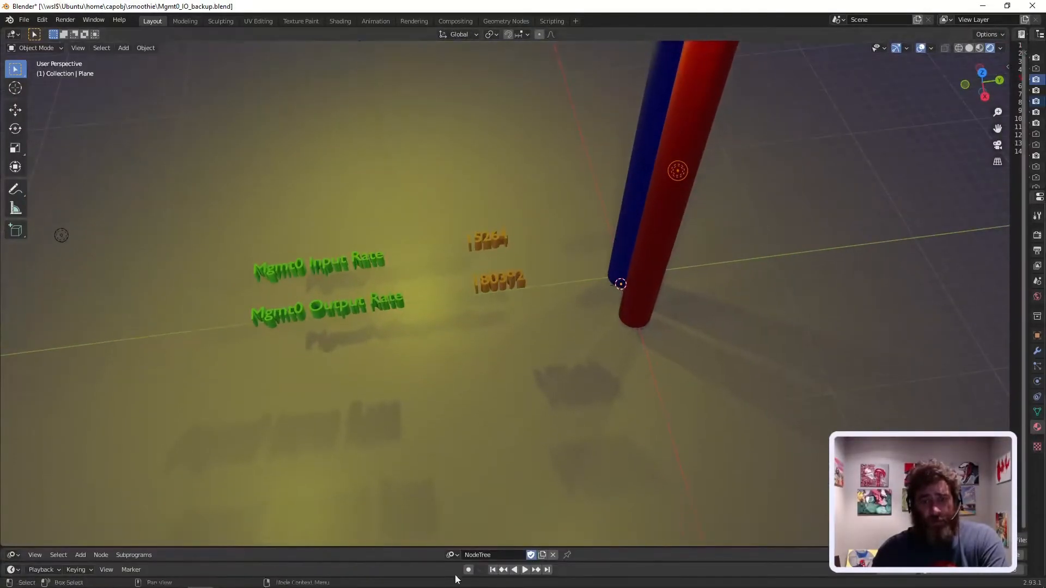
Select the red cylinder and examine the bars against the whole backdrop.
click(627, 249)
click(645, 266)
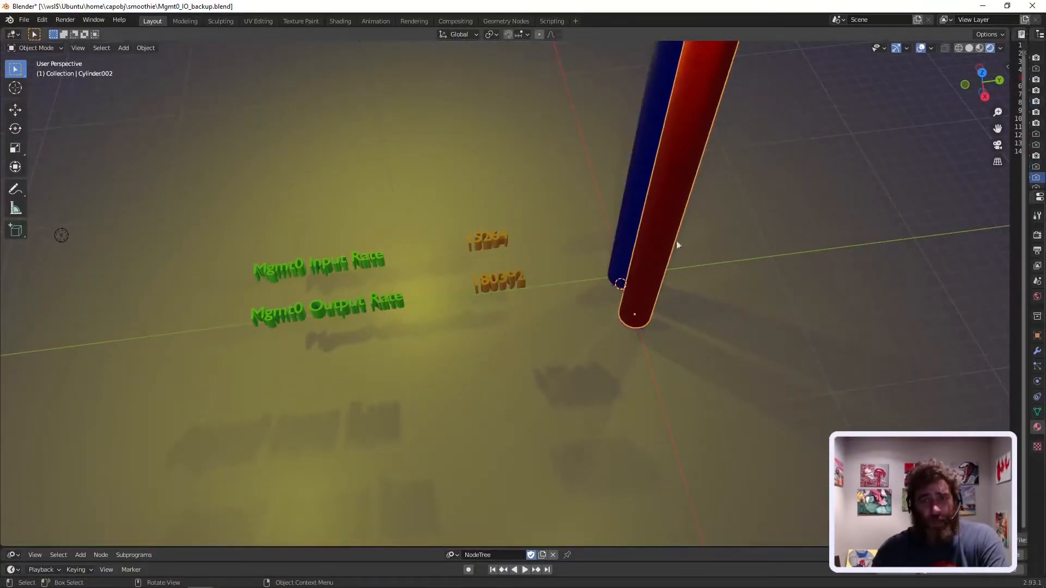
scroll(677, 245, down, 6)
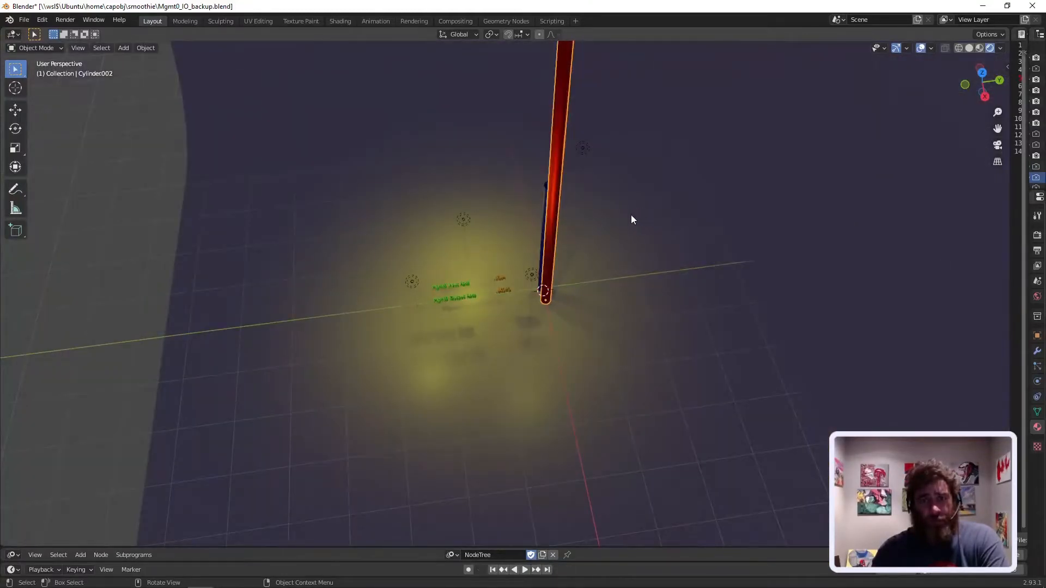
scroll(630, 214, down, 5)
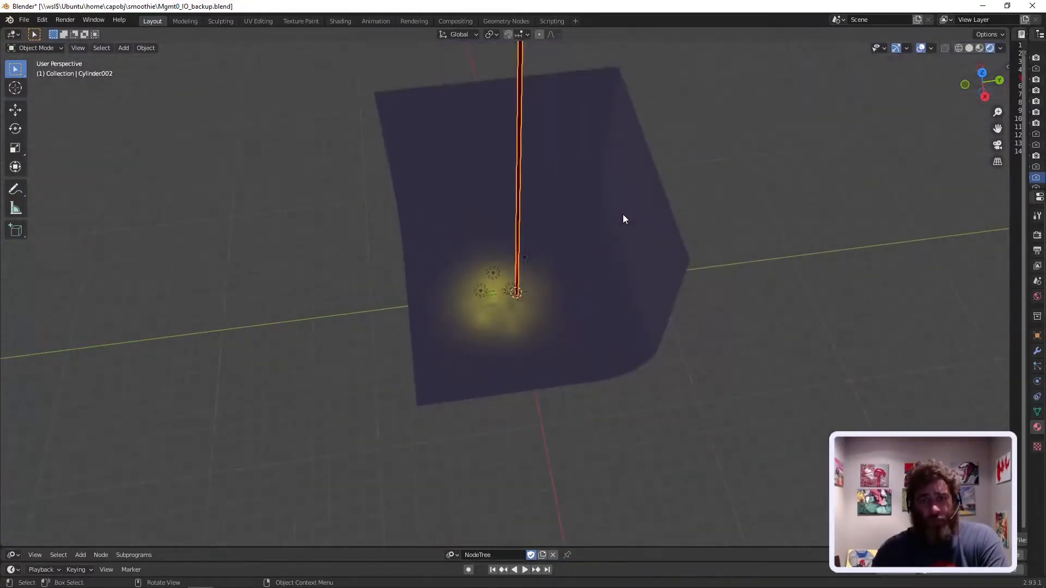
Show the viewport in solid shading and select the Mgmt0 Input Rate and Output Rate labels and their value texts in turn.
click(968, 49)
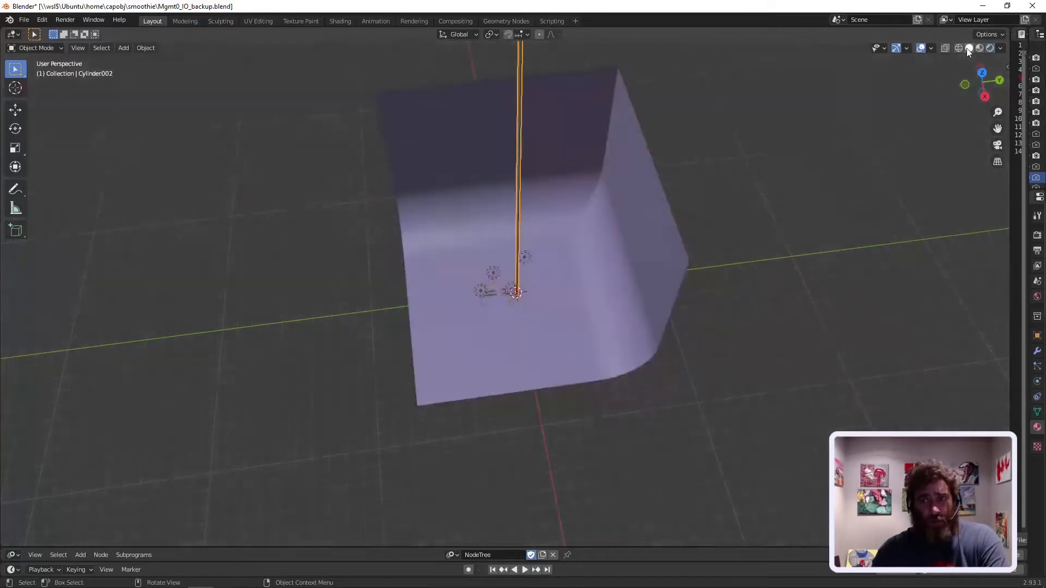
scroll(522, 217, up, 10)
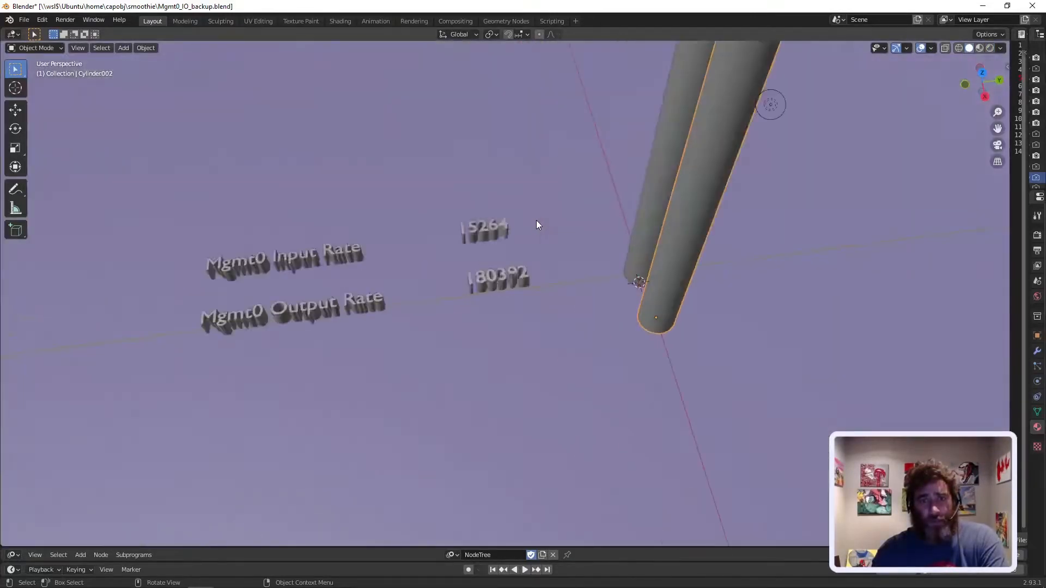
scroll(523, 218, down, 5)
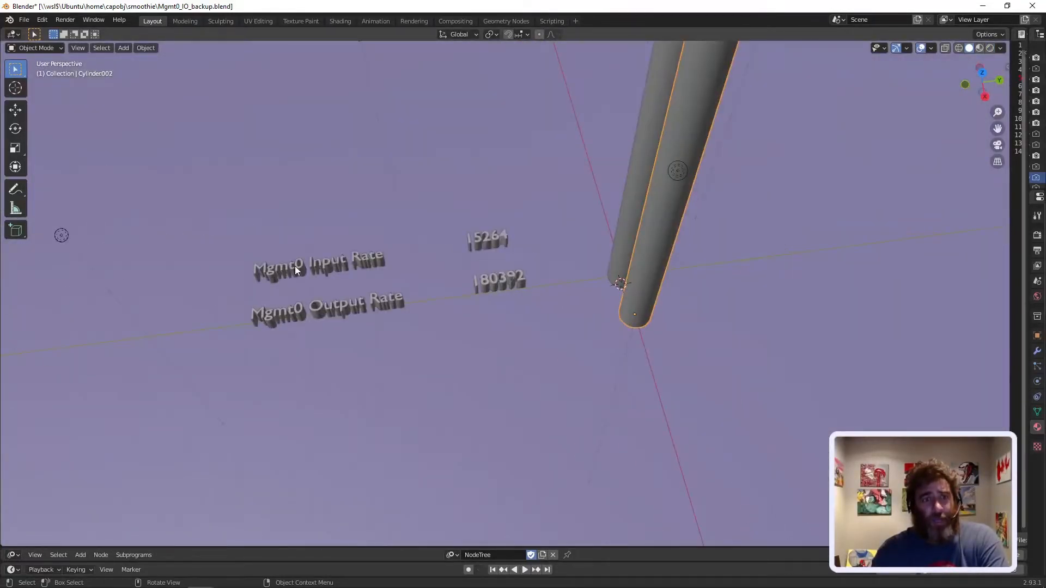
click(296, 266)
click(299, 311)
shift+click(473, 246)
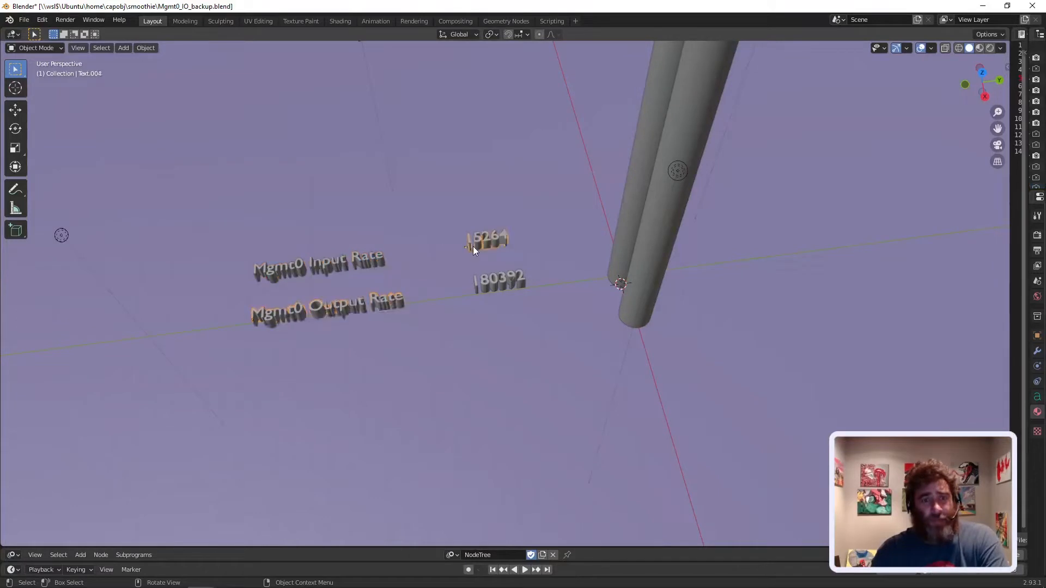
shift+click(488, 283)
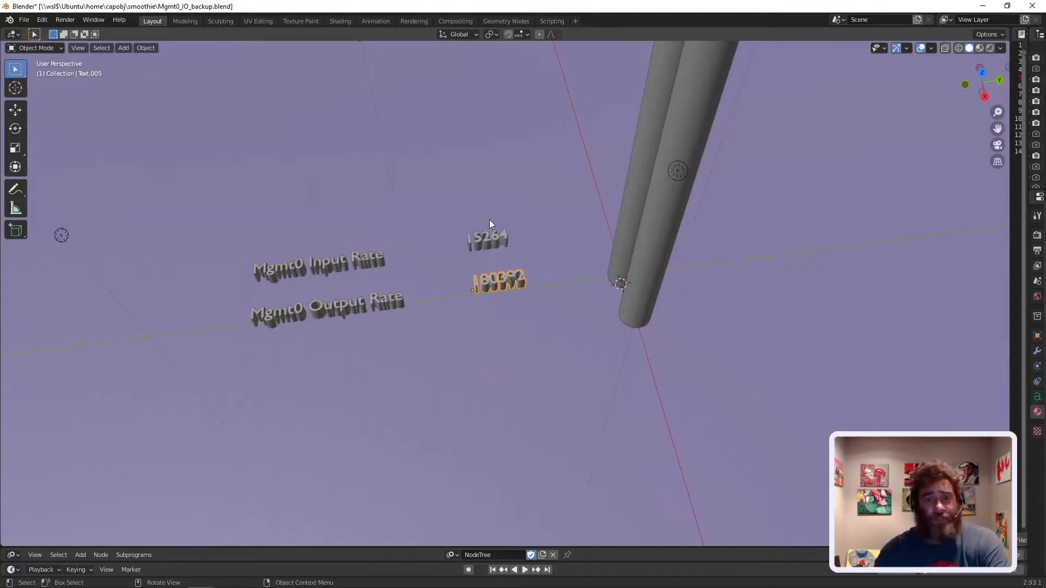
Select the front cylinder and compare the heights of the two bars from a wider view.
click(649, 233)
click(651, 239)
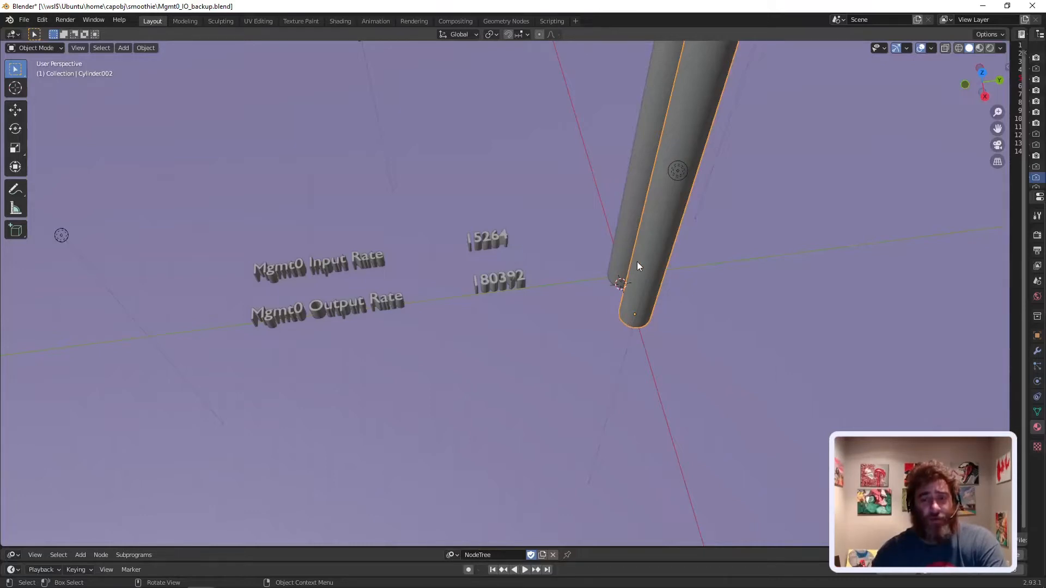
middle_drag(636, 262, 545, 220)
scroll(544, 215, down, 3)
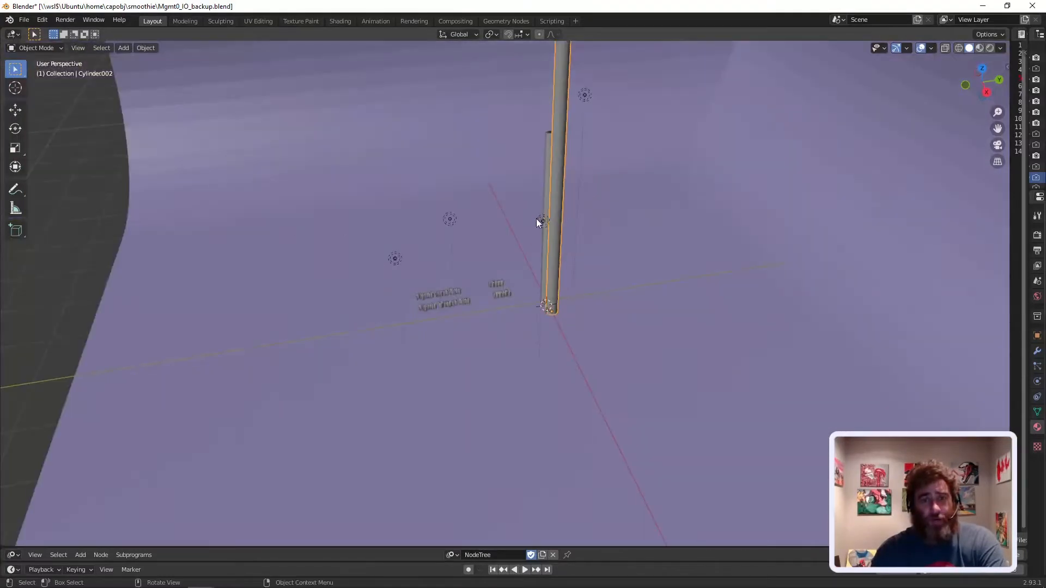
Select the backdrop plane and the point lights in turn to identify them, and undo the last selection.
click(723, 207)
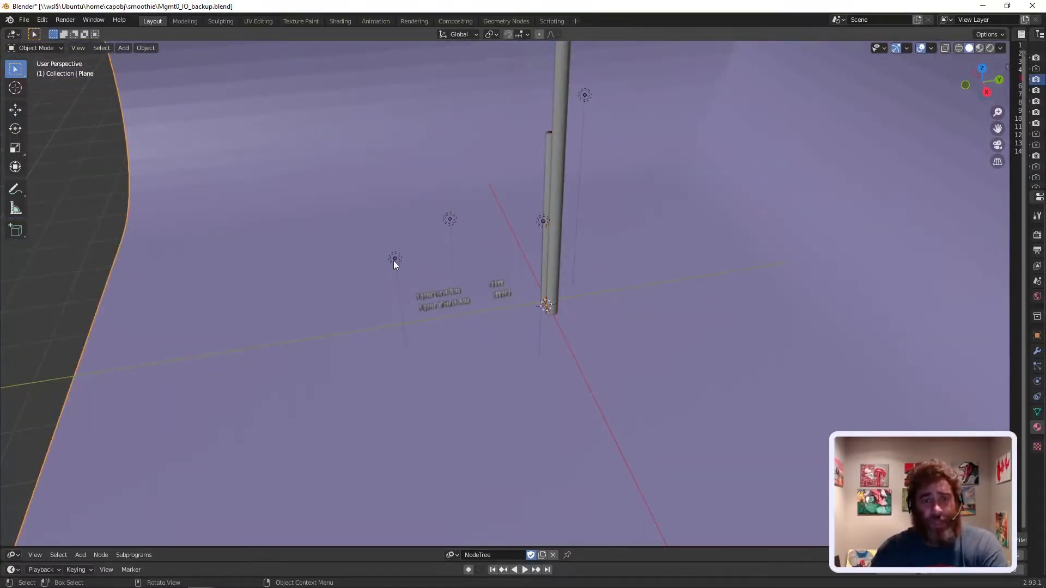
click(448, 219)
click(545, 220)
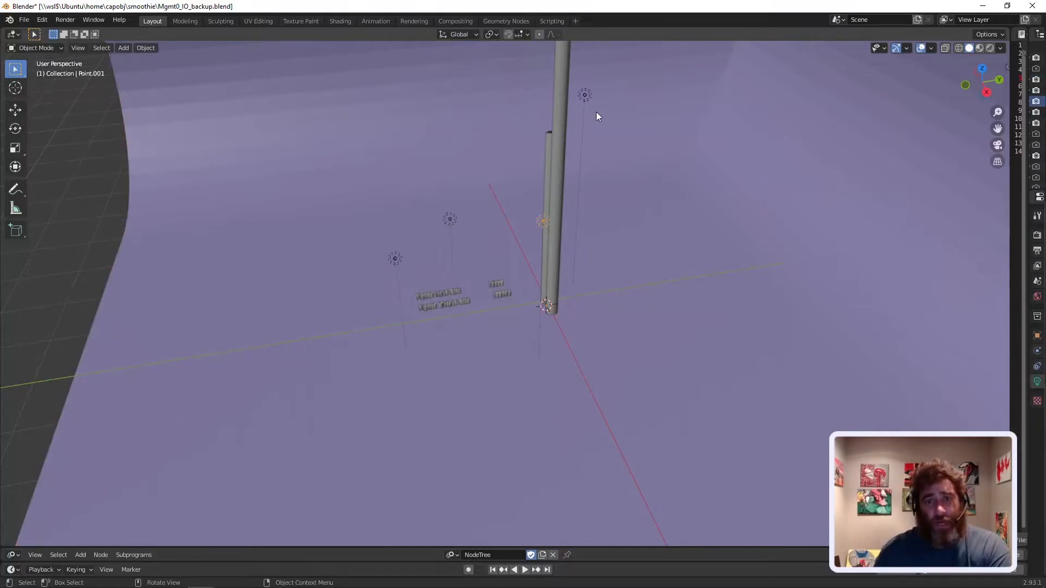
click(587, 98)
key(ctrl+z)
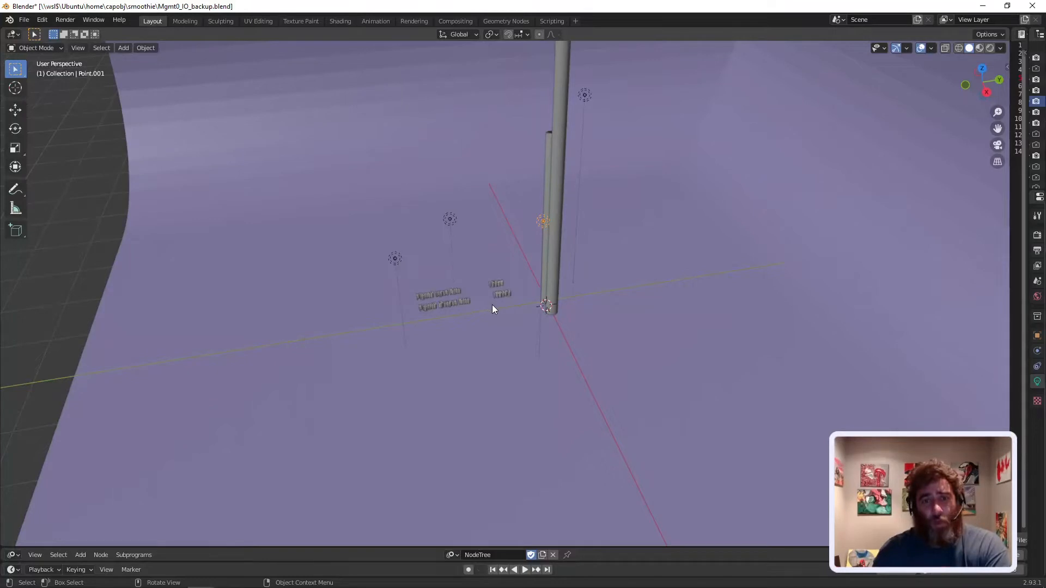
Set the viewport to rendered shading and inspect the coloured bars and lit text labels up close.
click(990, 48)
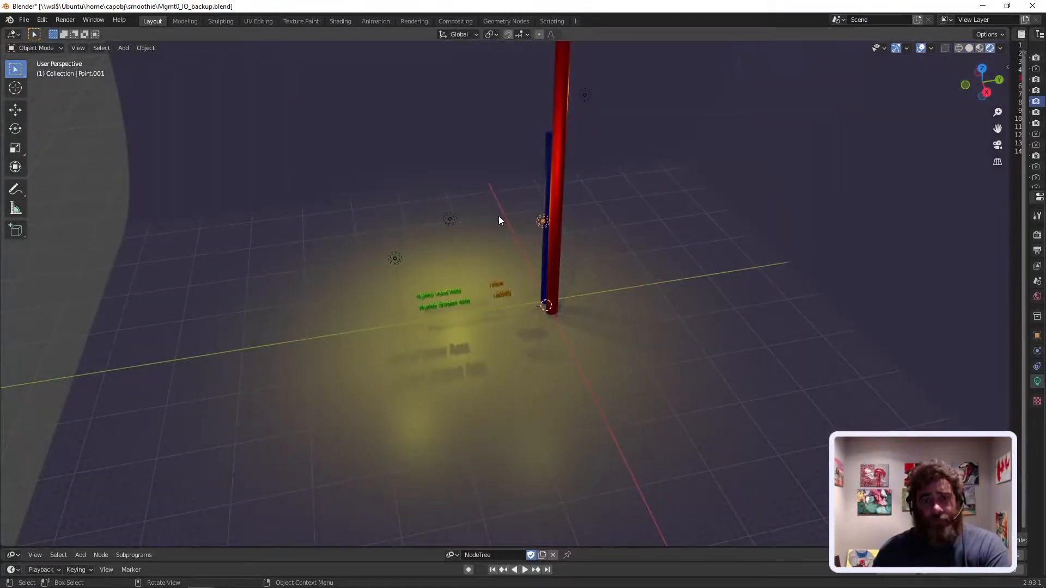
middle_drag(498, 215, 529, 238)
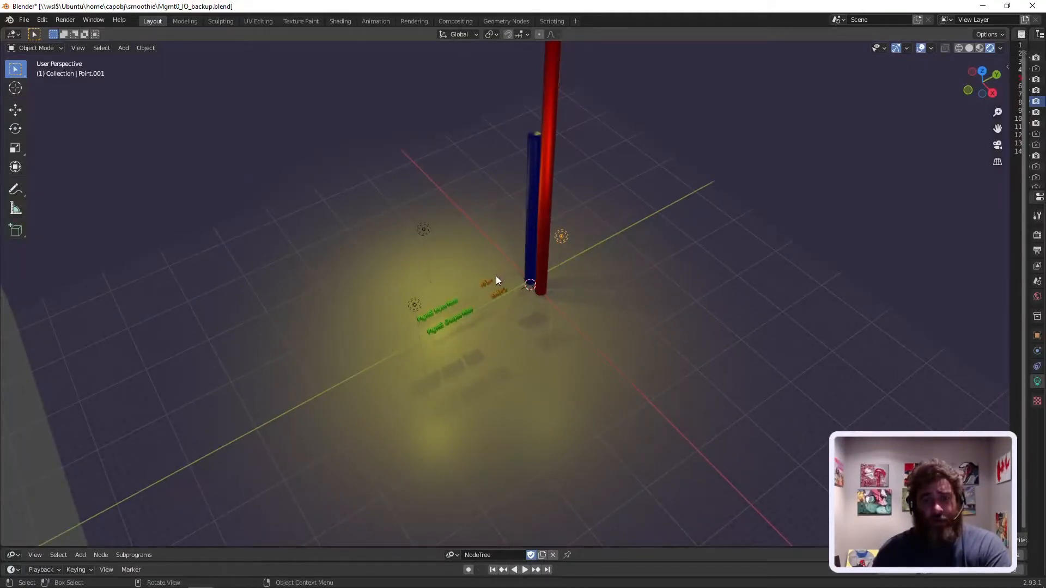
scroll(495, 280, up, 5)
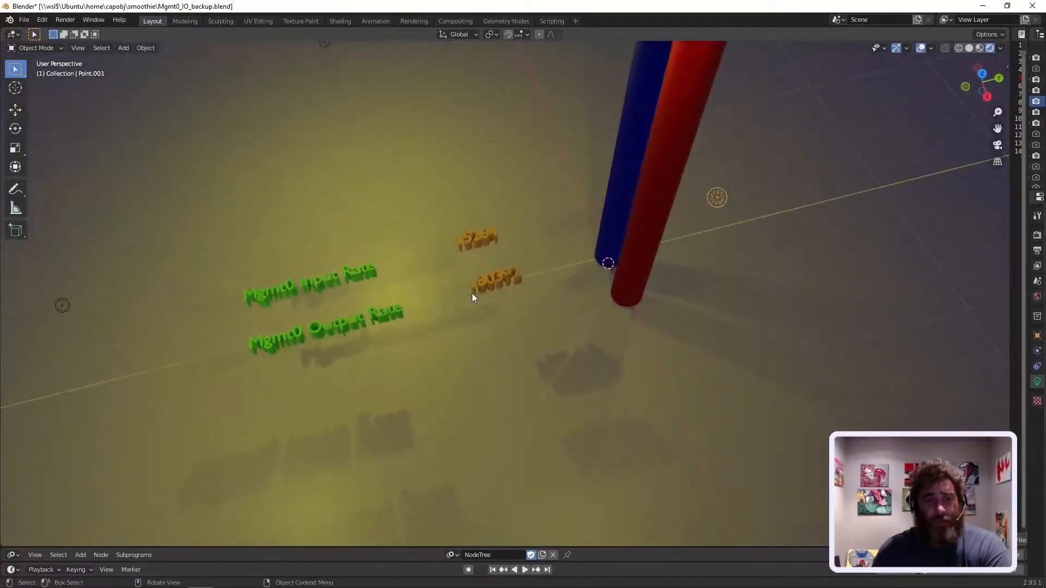
Start the animation playback in the rendered viewport with both bars and the rate labels in view.
scroll(474, 293, down, 3)
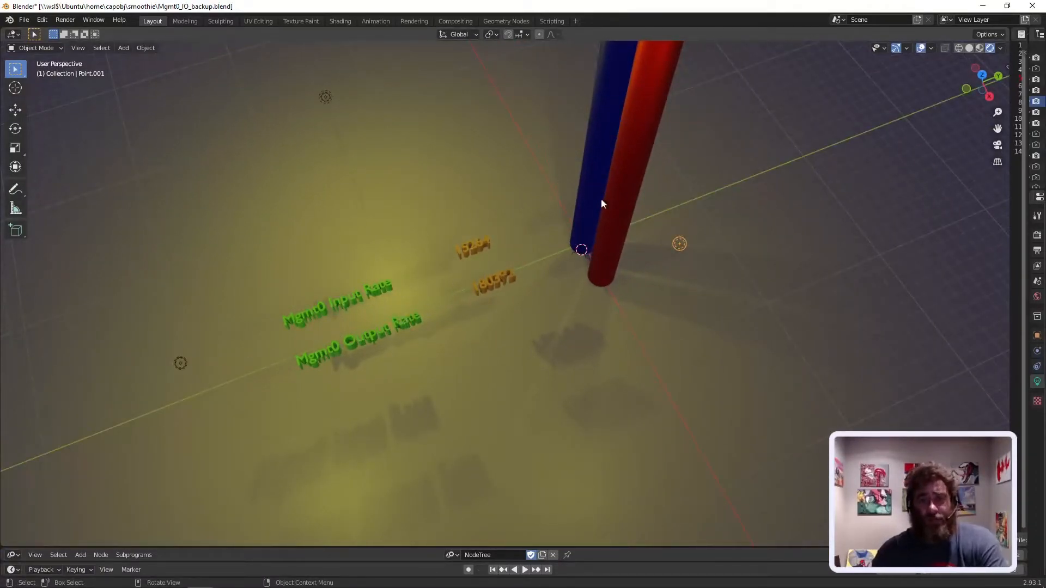
scroll(519, 204, down, 1)
middle_drag(504, 211, 459, 208)
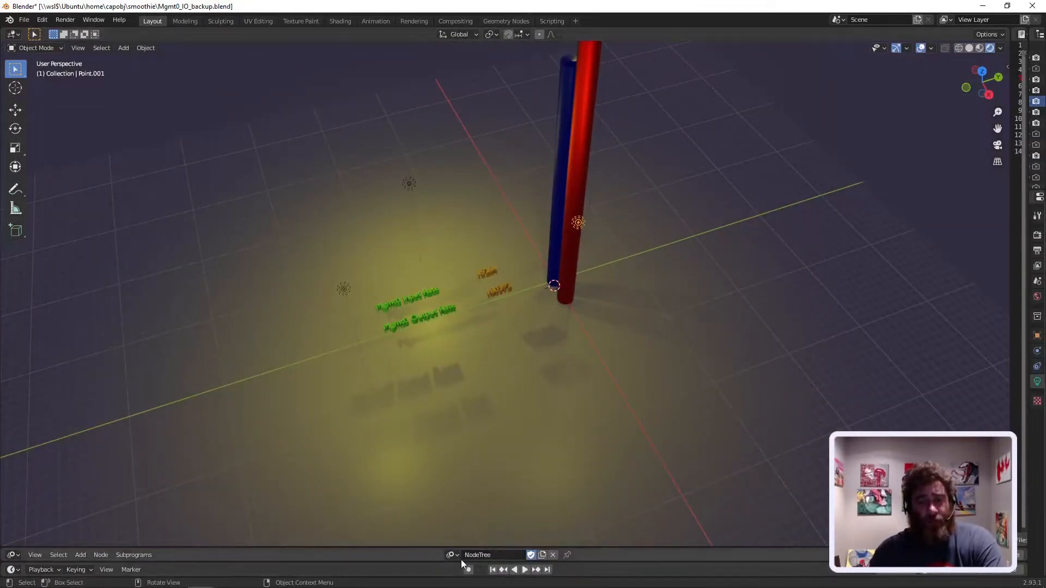
click(524, 570)
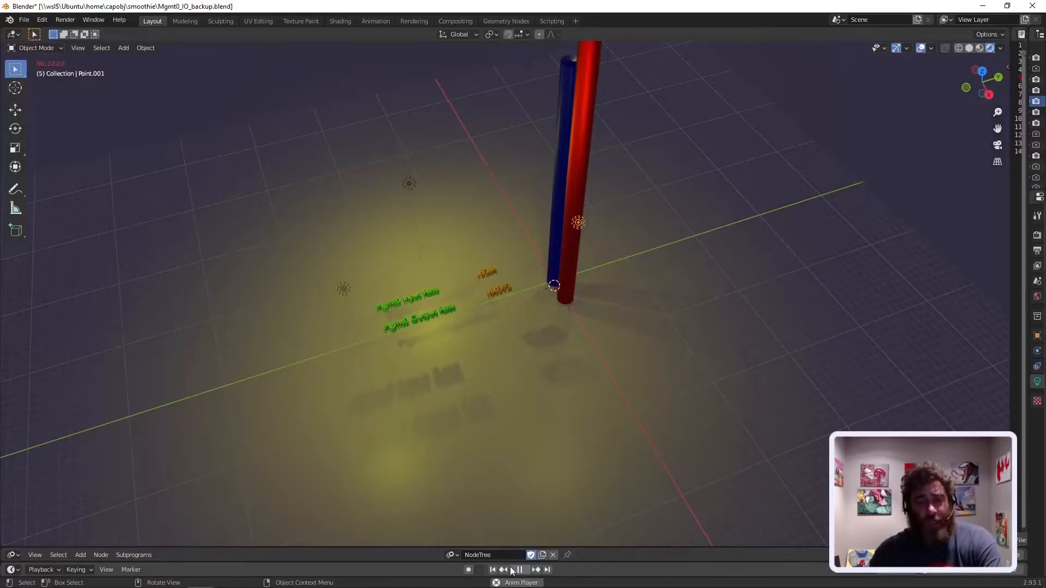
Switch to the Ubuntu terminal and run docker-compose up Mgmt0_IO_Graphs to start the data collection.
mouse_move(206, 582)
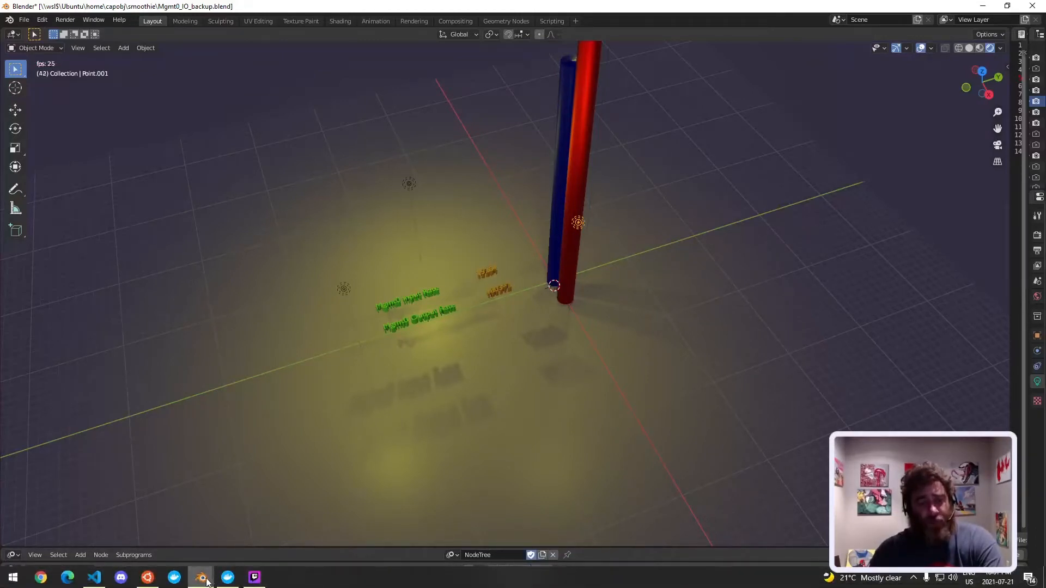
click(147, 578)
text(docker-compose up Mgmt0_IO_Graphs)
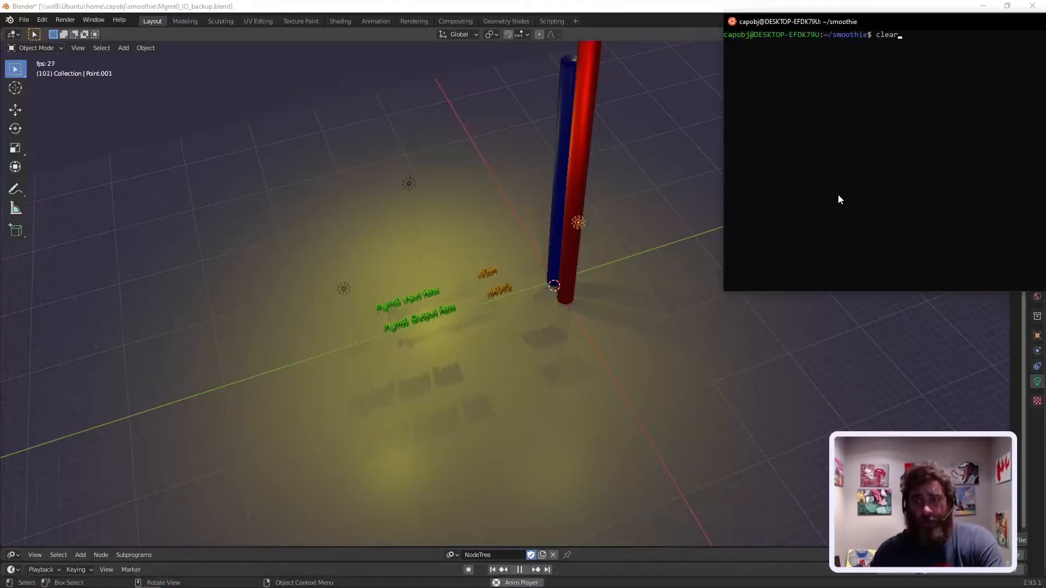
key(Return)
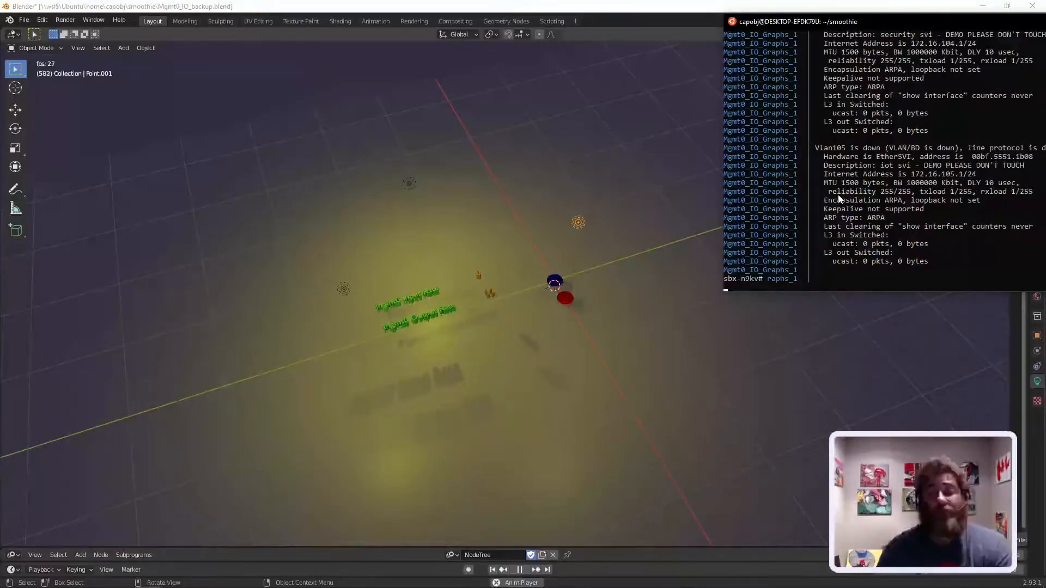
Examine the Mgmt0 Input Rate and Output Rate values and the two bars from several angles during playback.
scroll(463, 303, up, 1)
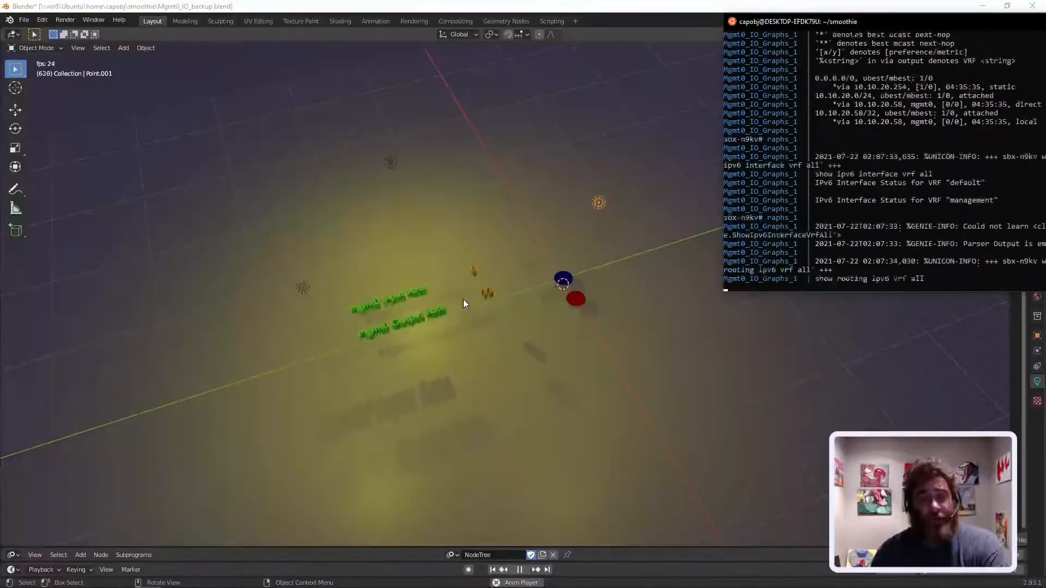
scroll(504, 317, up, 4)
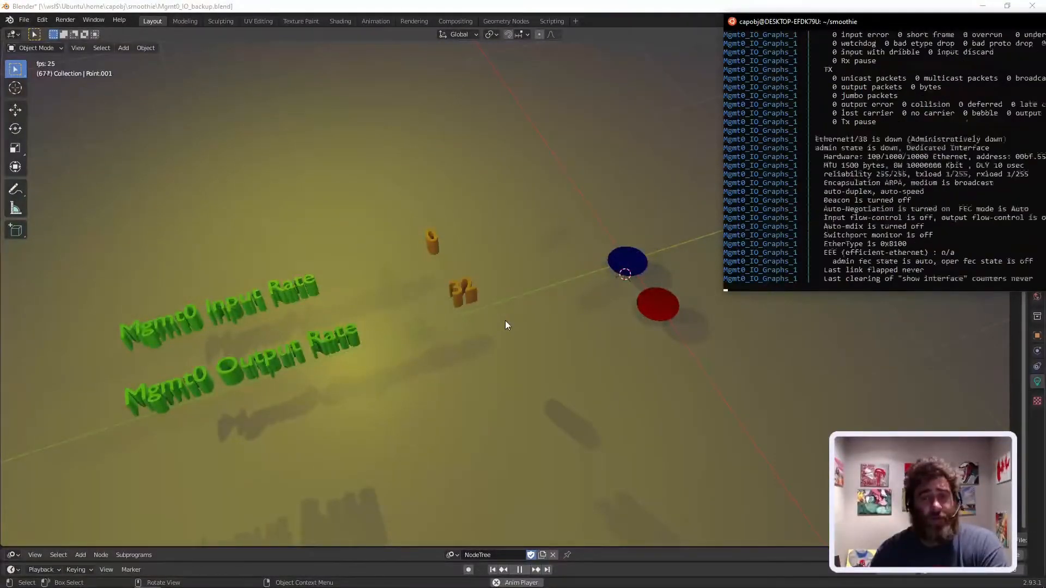
scroll(505, 321, down, 4)
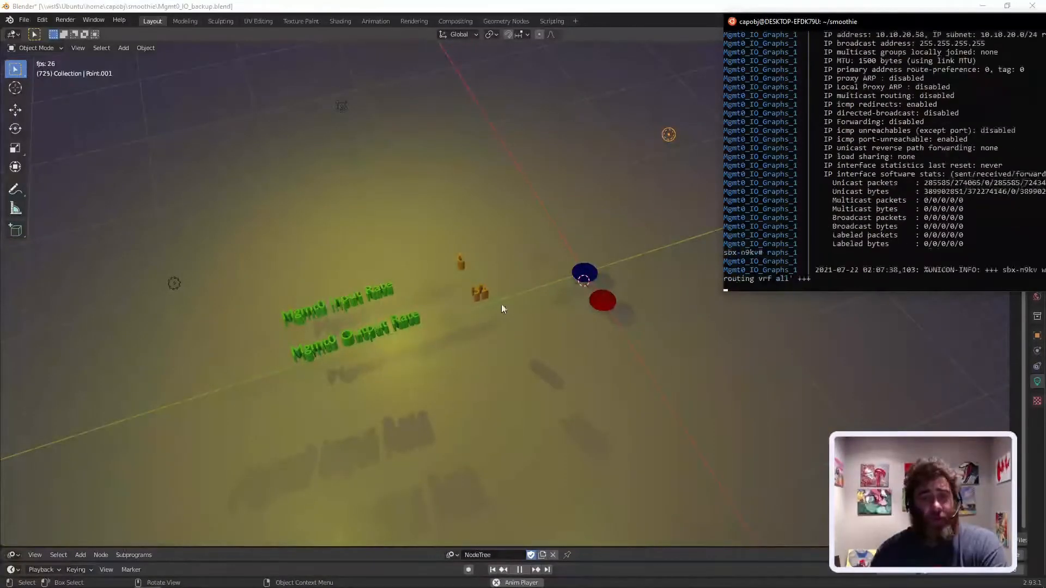
middle_drag(502, 304, 403, 289)
scroll(523, 324, up, 3)
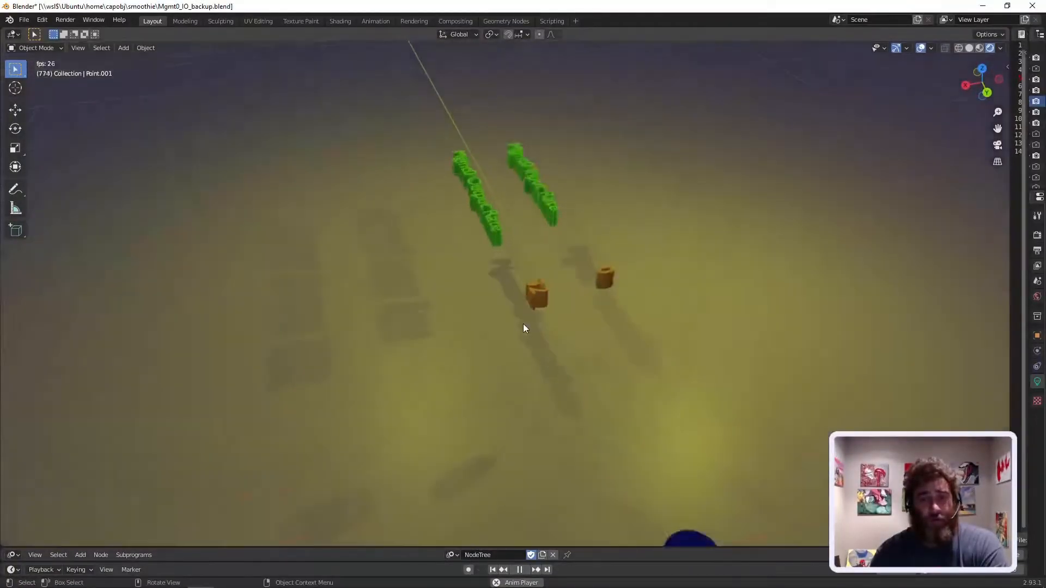
middle_drag(523, 327, 601, 225)
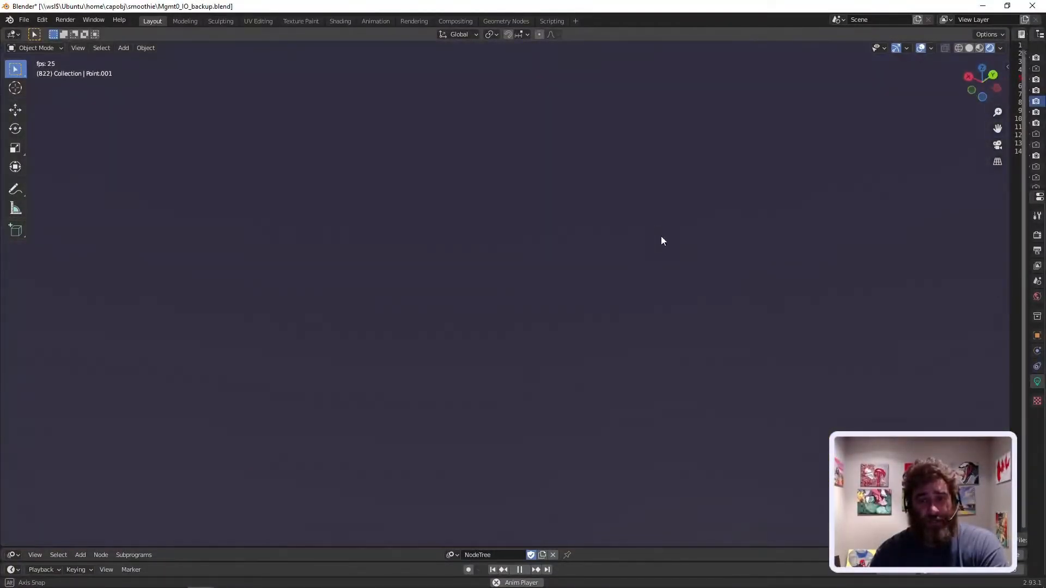
middle_drag(662, 237, 602, 342)
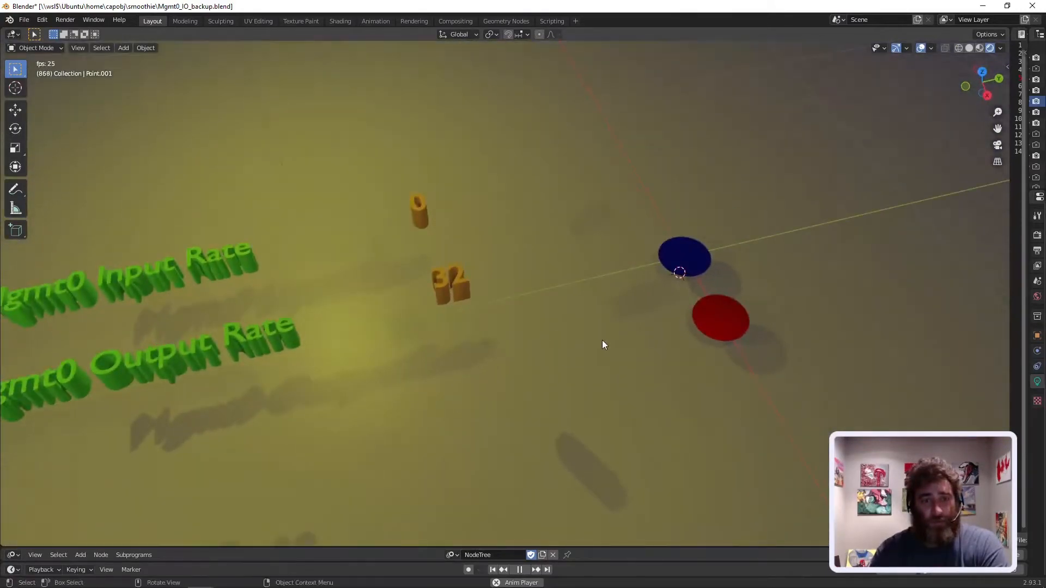
scroll(602, 342, down, 3)
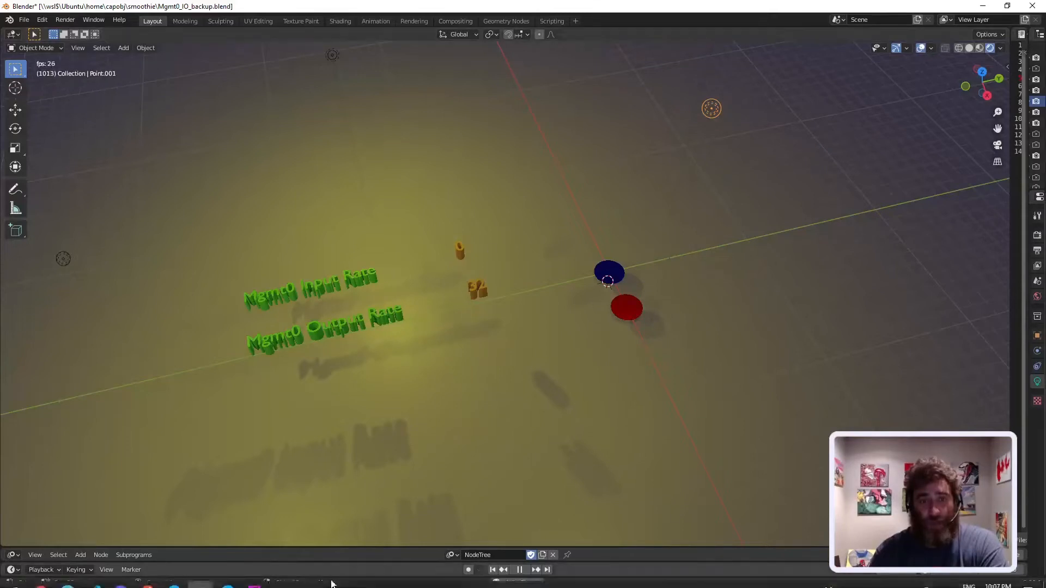
Switch to the Ubuntu terminal and check the running Mgmt0_IO_Graphs output.
click(231, 578)
click(229, 578)
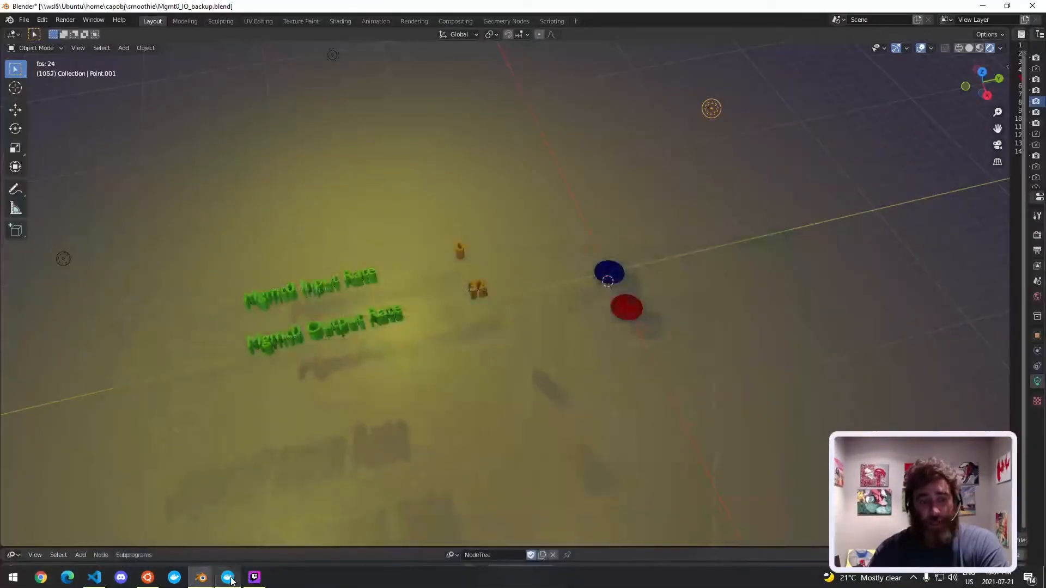
click(148, 579)
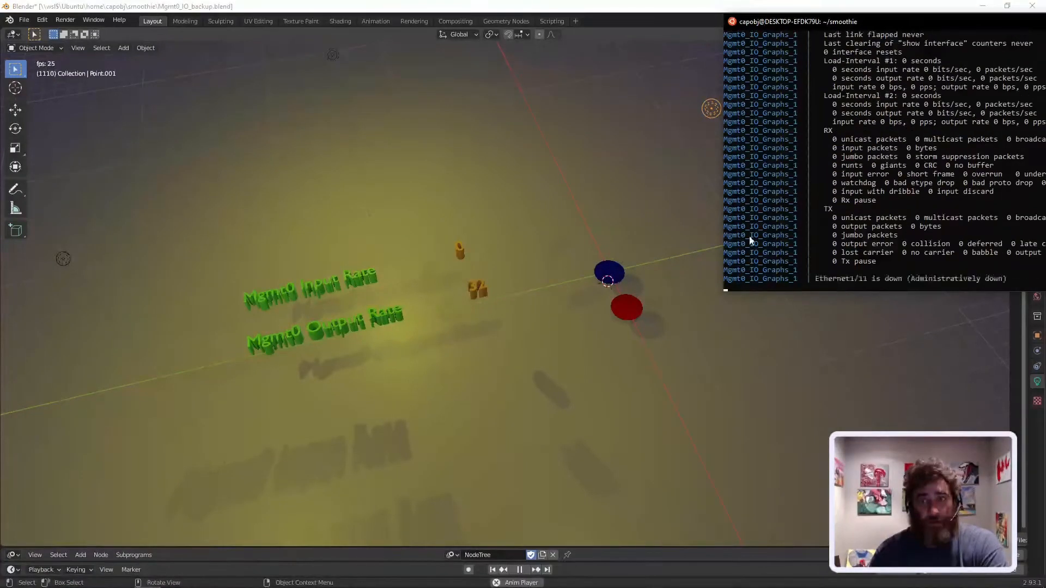
Launch putty.exe from C:\Temp, close File Explorer, and open the saved DevNet 9K session in a window below the log terminal.
mouse_move(298, 585)
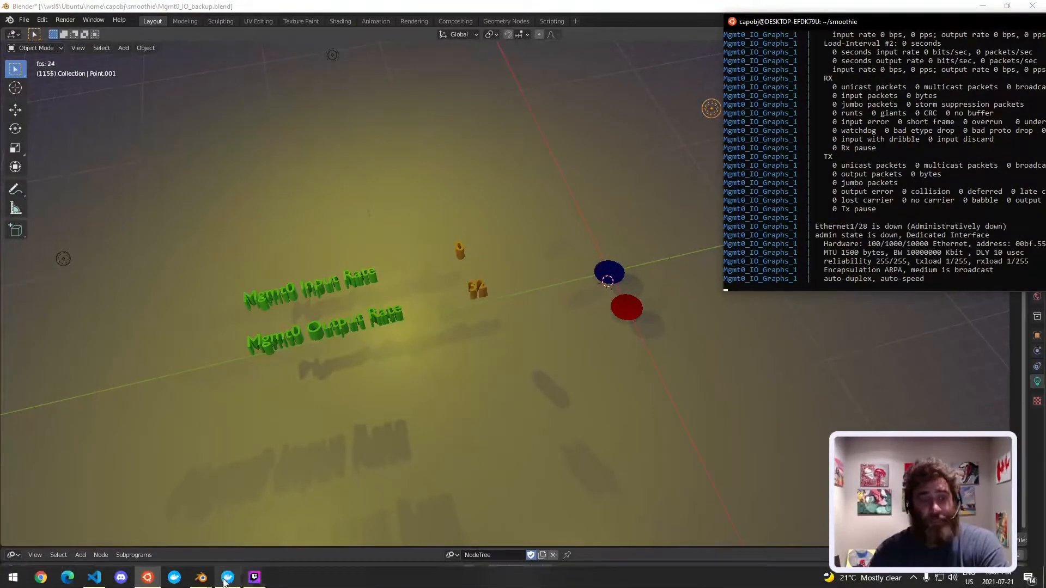
key(super+e)
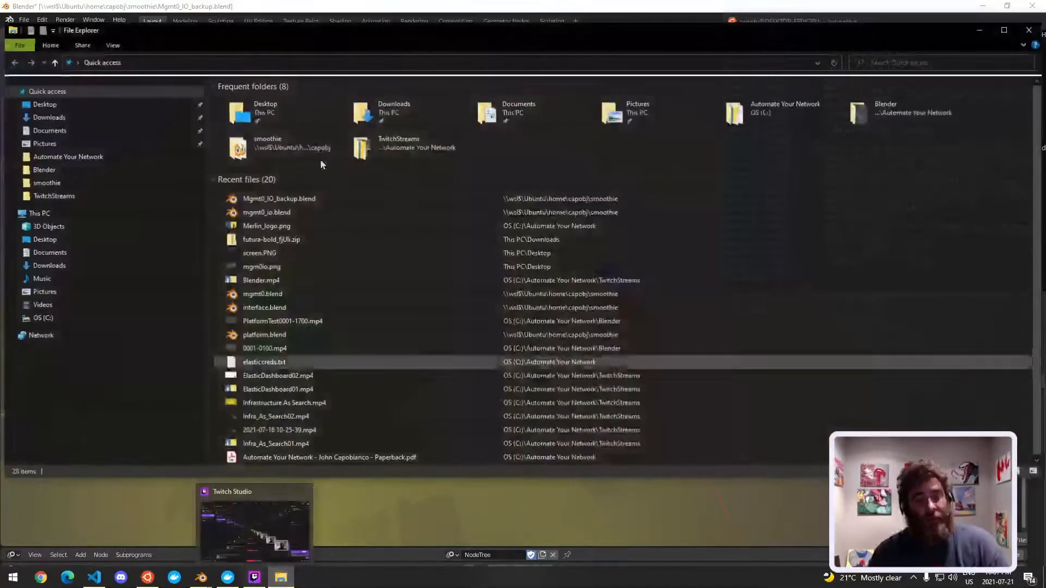
click(44, 317)
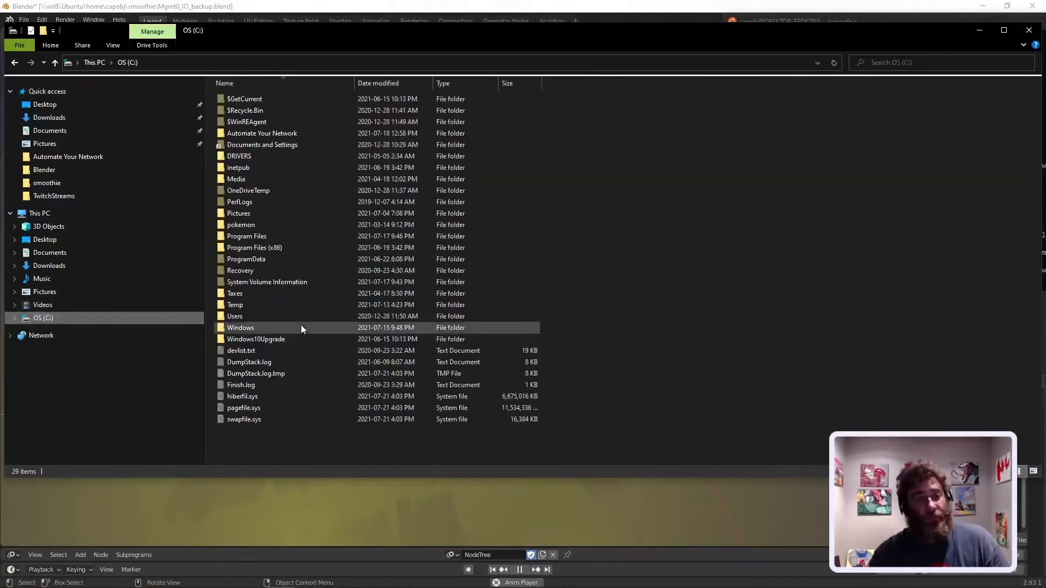
double_click(238, 305)
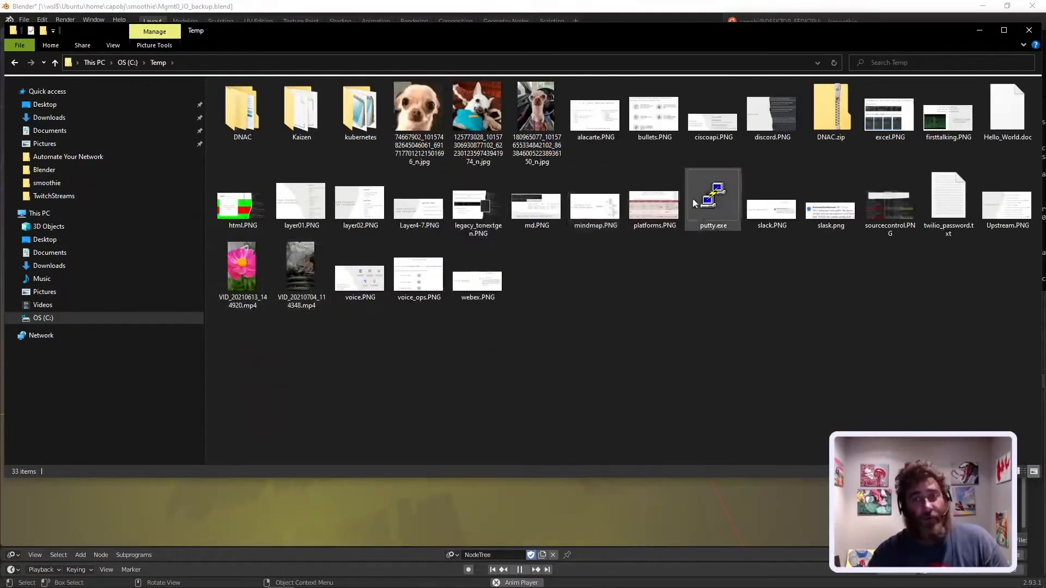
click(728, 189)
double_click(729, 189)
click(1029, 30)
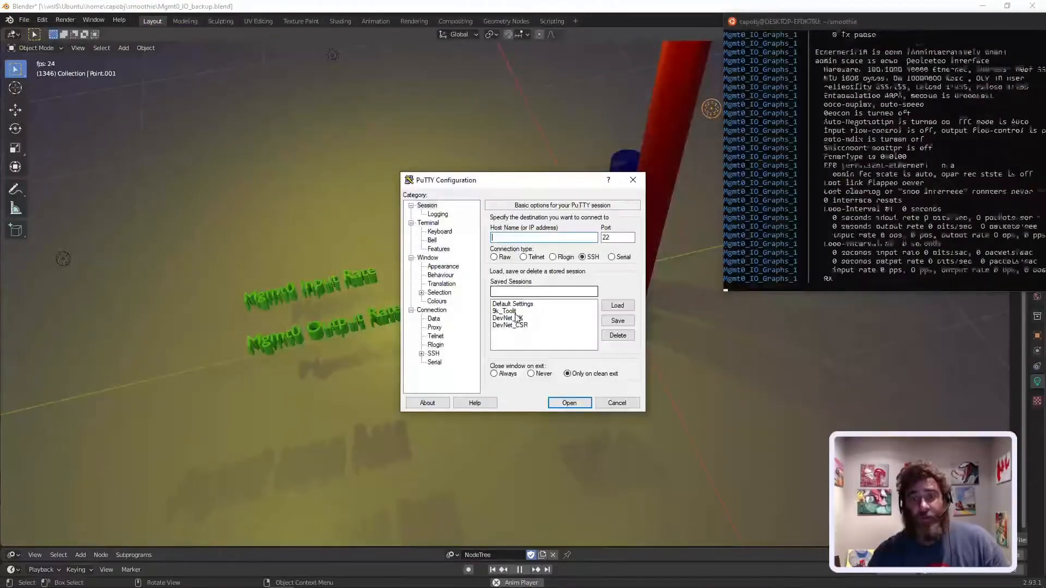
double_click(516, 318)
drag(207, 51, 784, 300)
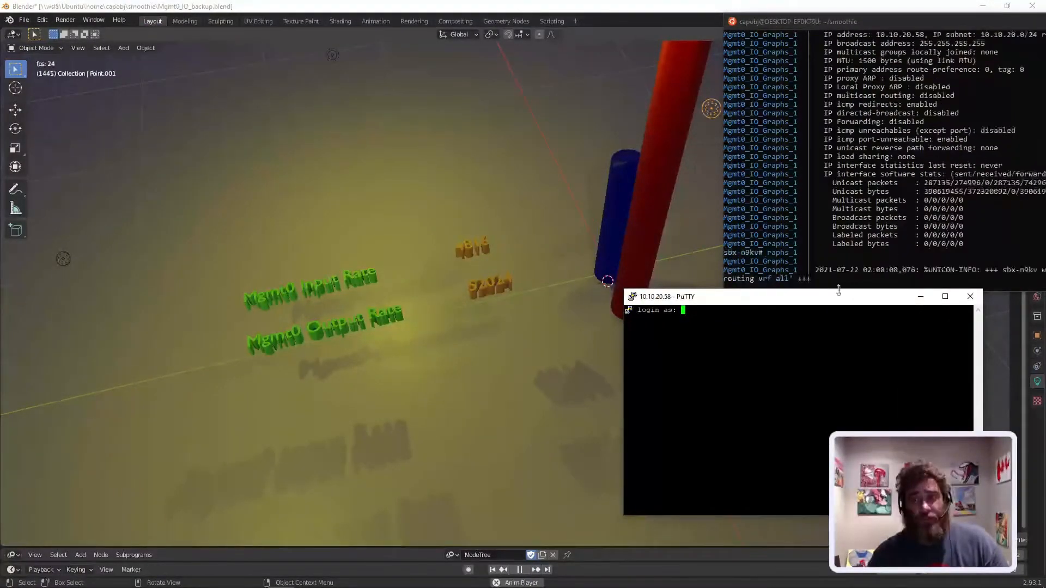
Log in to the switch at 10.10.20.58 as admin with the account password.
text(adm)
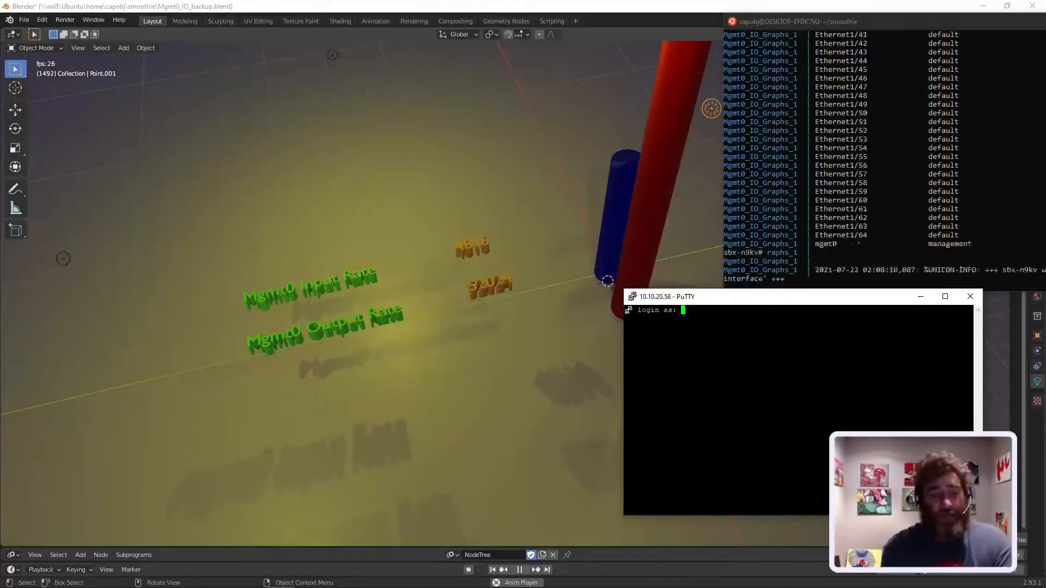
text(in)
key(Return)
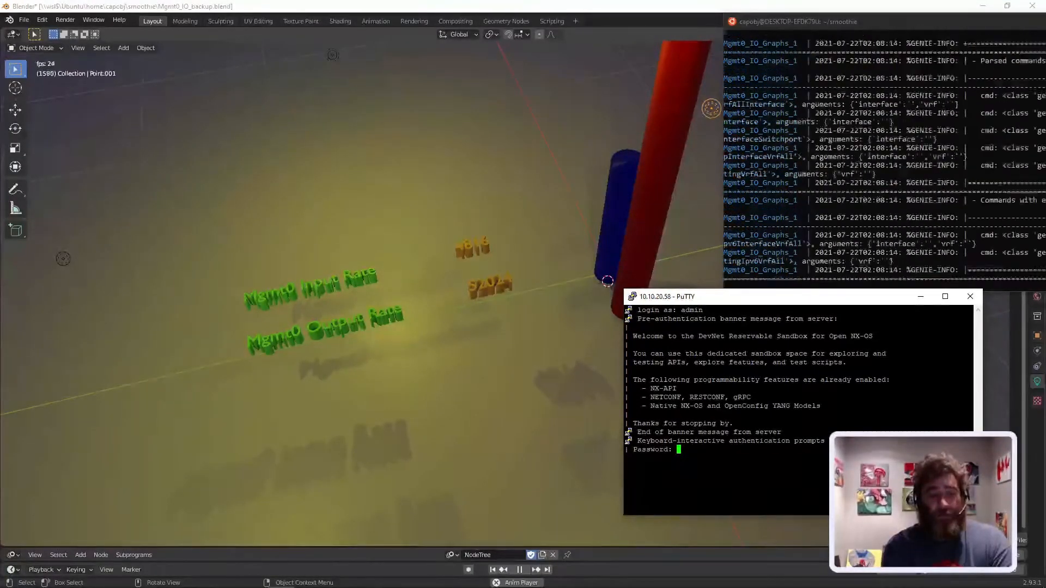
key(Return)
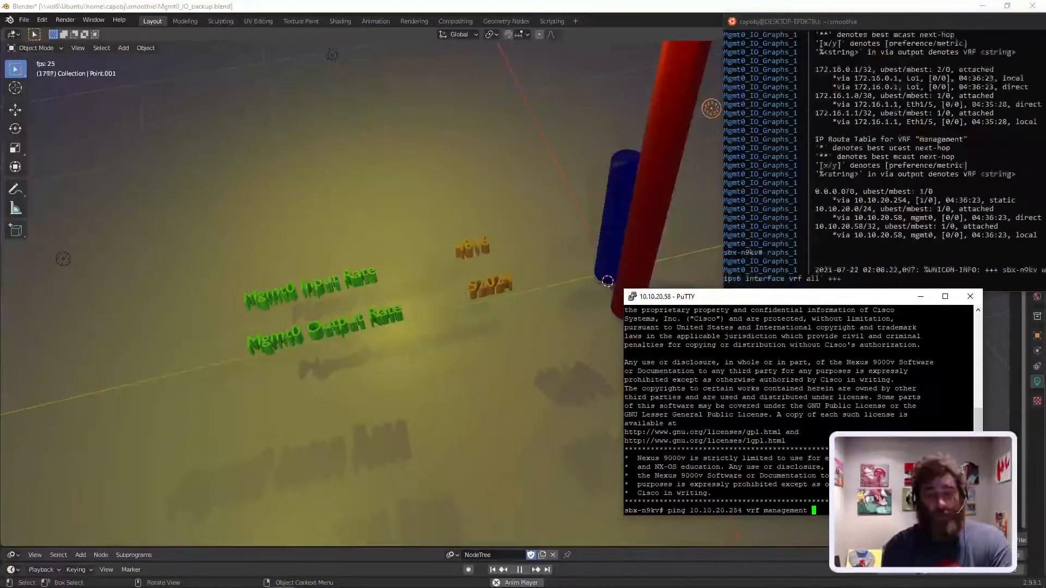
Ping 10.10.20.254 in vrf management with a custom packet size, keeping the session window clear of the bars.
text(pack)
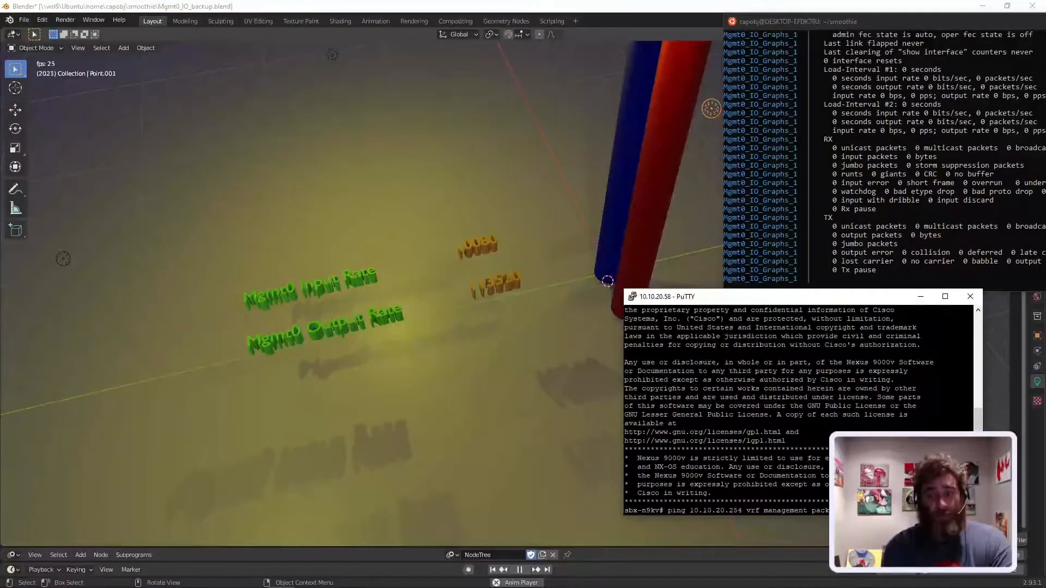
key(Return)
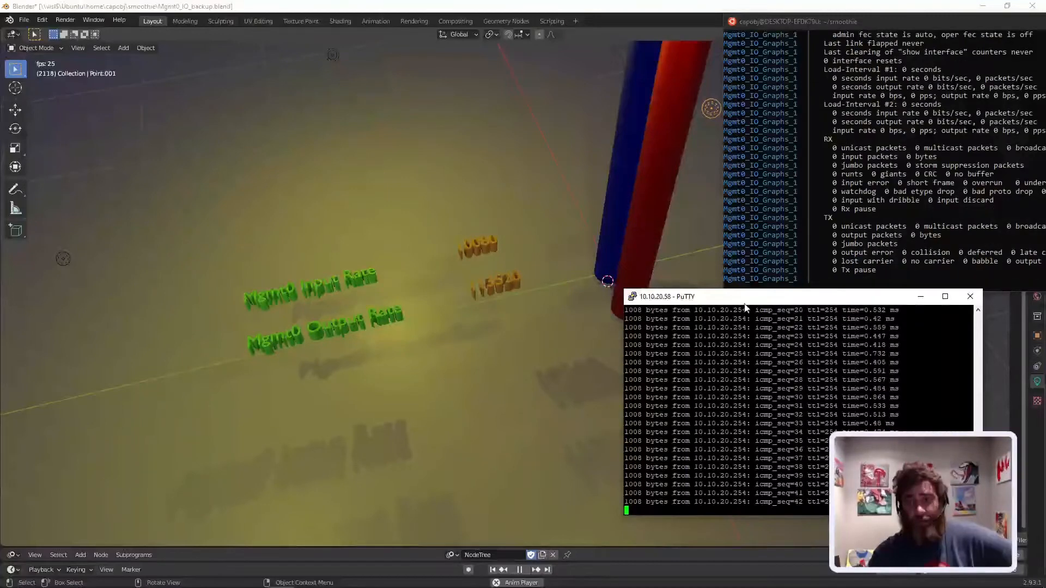
drag(745, 308, 873, 305)
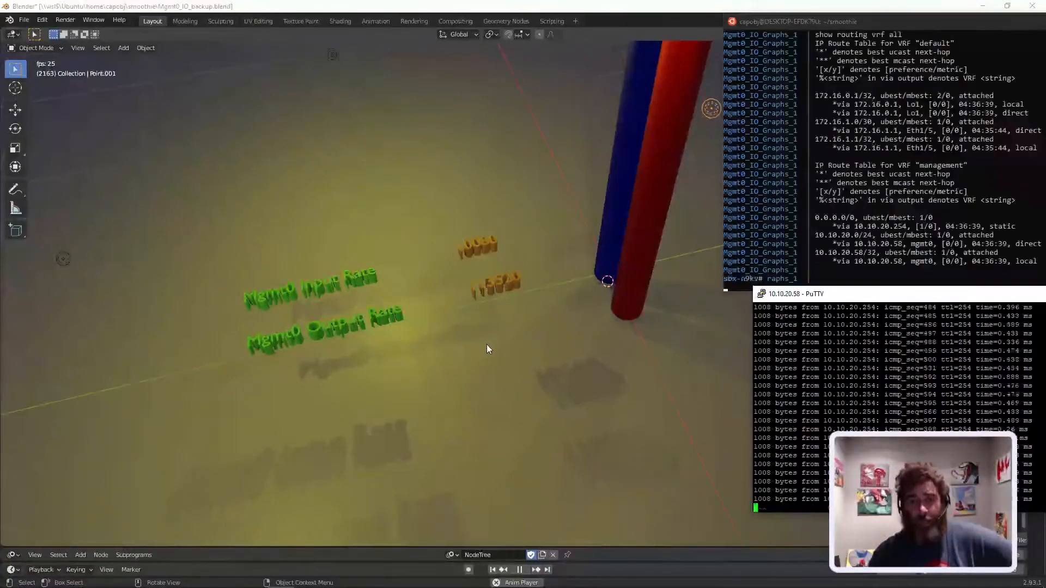
Switch back to Blender and examine the full heights of the red and blue bars from a wide view.
middle_drag(486, 344, 618, 313)
scroll(665, 345, down, 8)
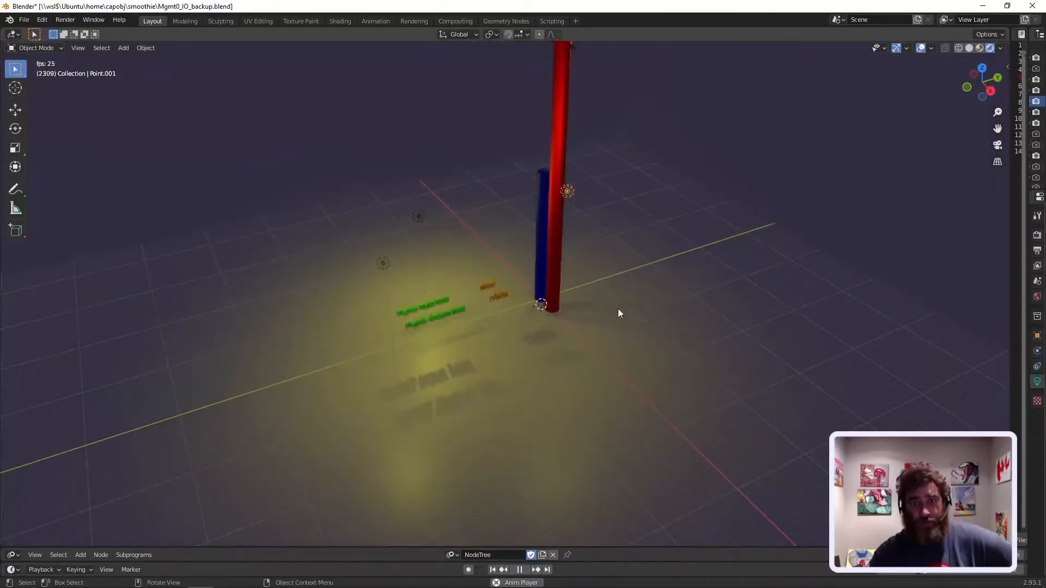
drag(997, 131, 997, 305)
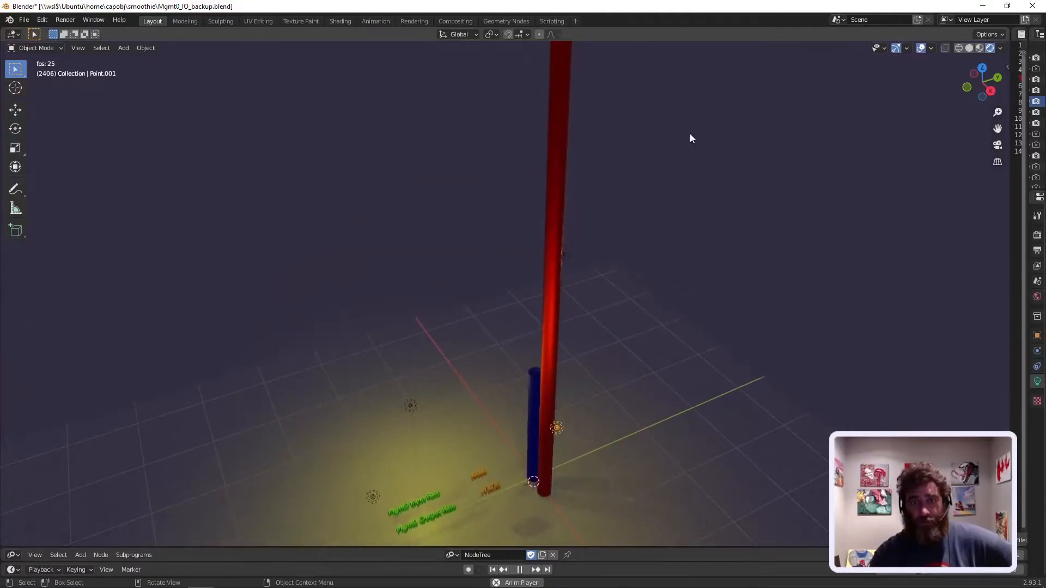
scroll(612, 173, down, 3)
scroll(607, 179, down, 4)
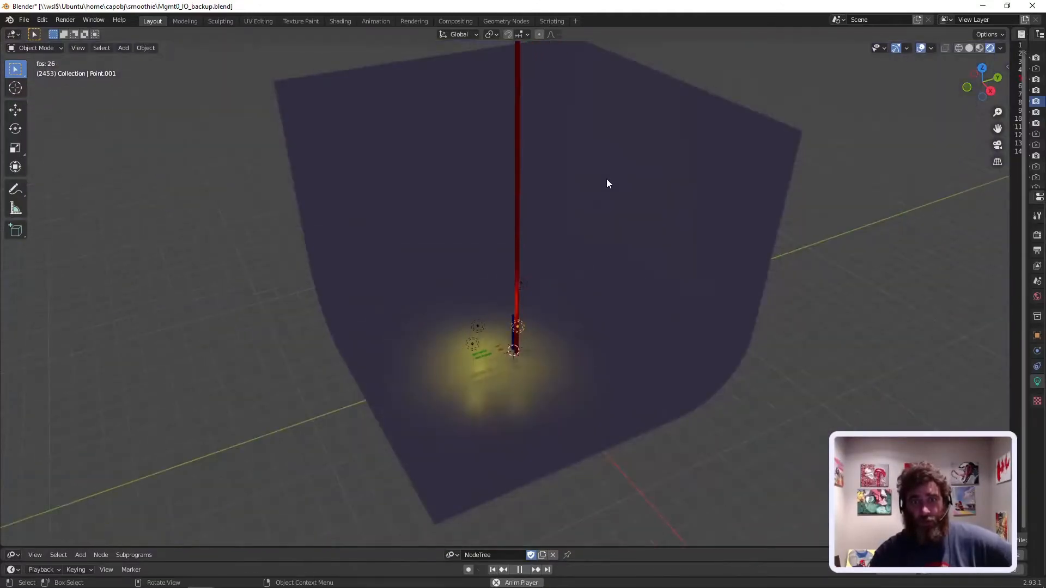
middle_drag(606, 179, 584, 229)
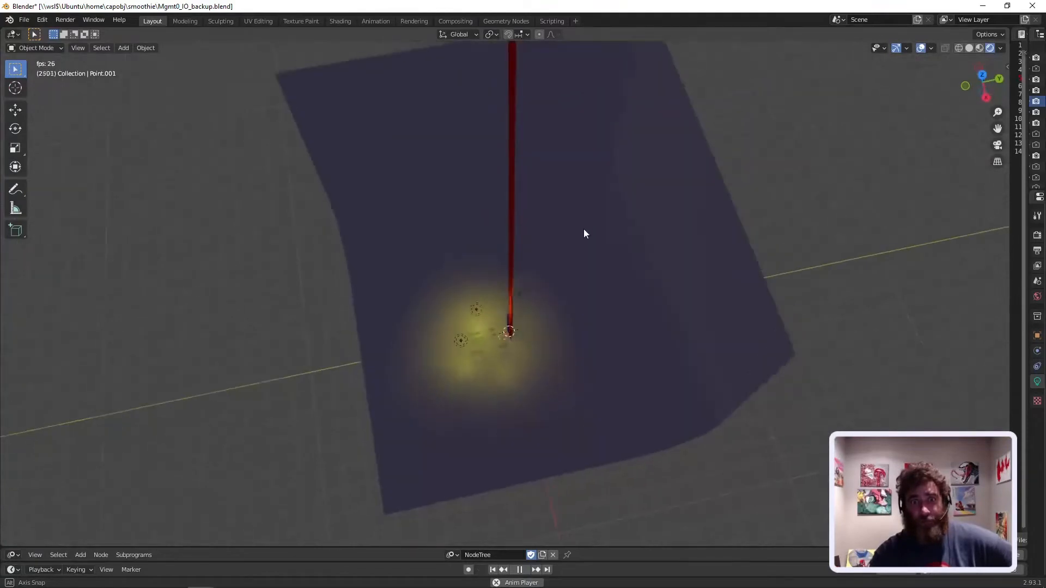
scroll(545, 306, up, 5)
middle_drag(587, 332, 645, 294)
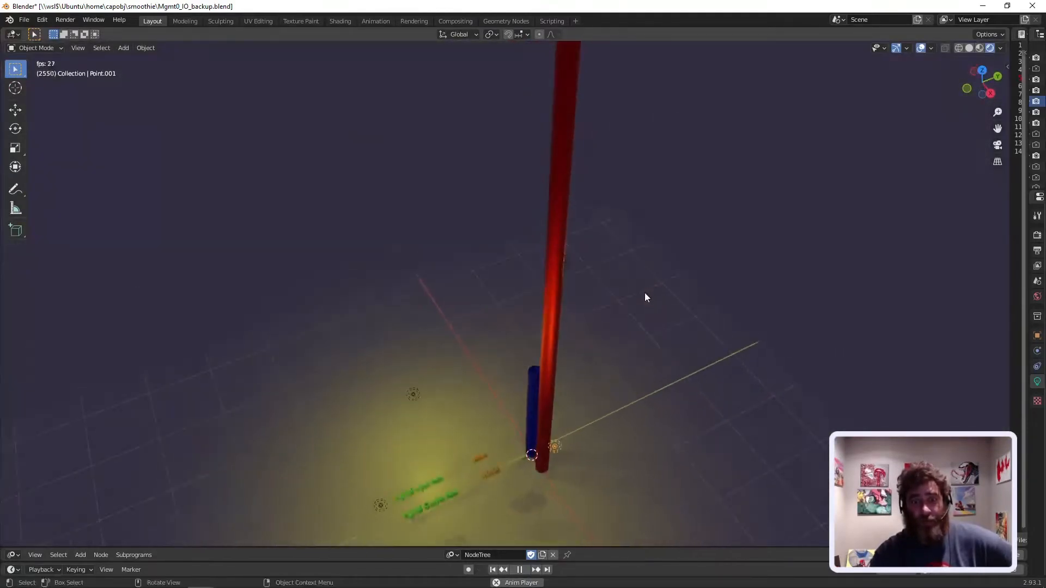
Inspect the Mgmt0 Input Rate and Output Rate value texts up close and compare them with the bars.
middle_drag(446, 490, 453, 463)
scroll(468, 357, up, 3)
mouse_move(467, 357)
middle_down()
mouse_move(491, 362)
mouse_move(468, 375)
middle_up()
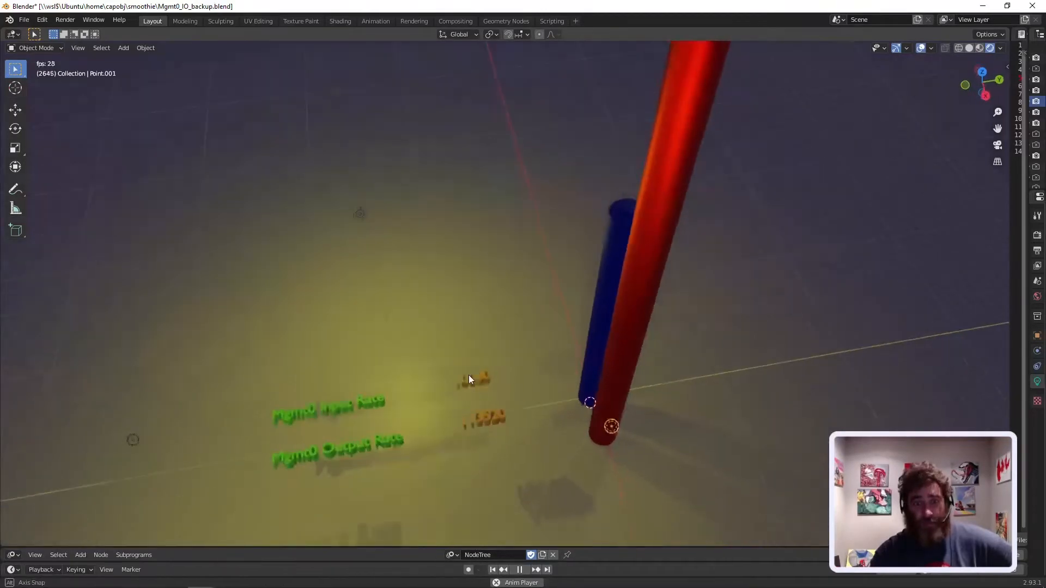
drag(997, 128, 946, 95)
scroll(427, 331, up, 2)
scroll(425, 330, up, 1)
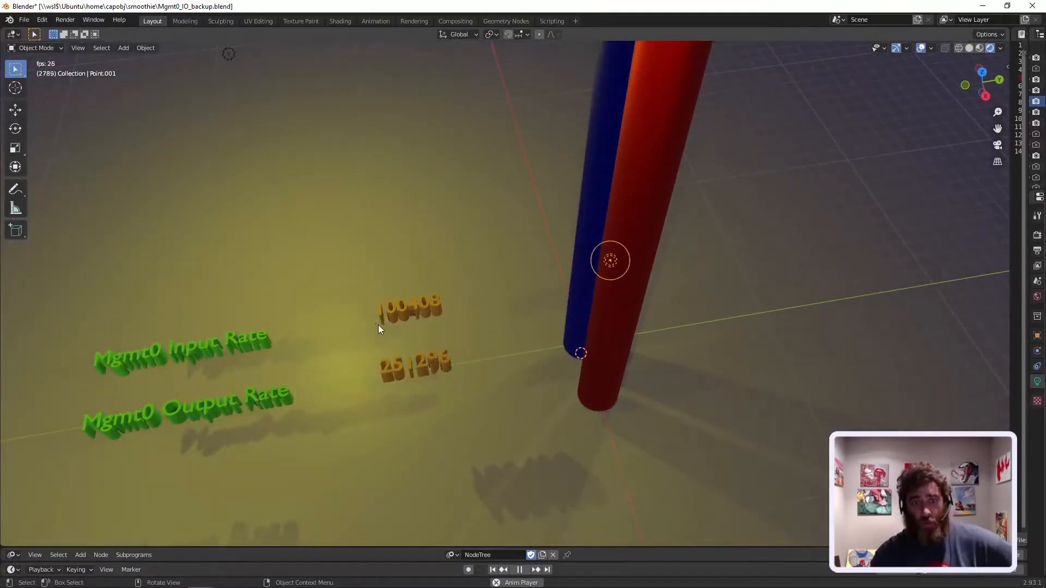
mouse_move(472, 325)
middle_down()
mouse_move(518, 329)
mouse_move(460, 315)
middle_up()
scroll(473, 319, down, 4)
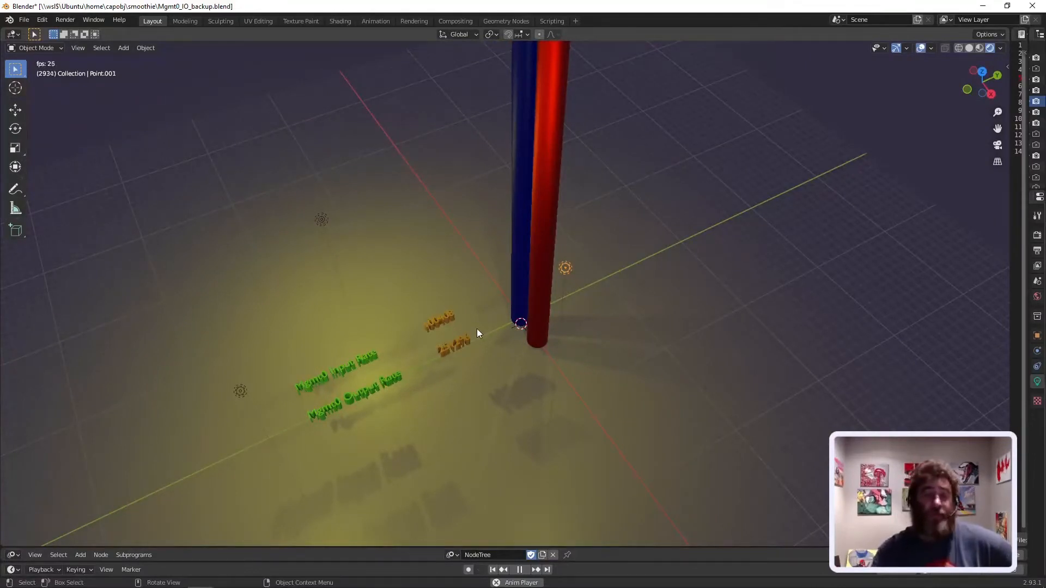
Set the divisor of the Divide node that scales the bar heights to 10000, enlarging the node editor for the edit and shrinking it again.
middle_drag(477, 312, 544, 306)
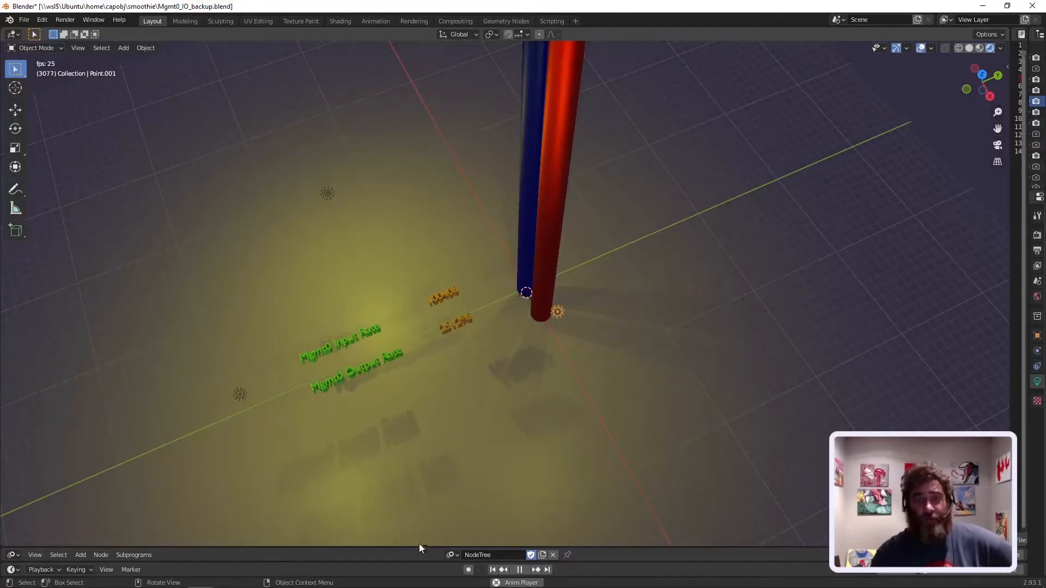
drag(420, 546, 444, 262)
scroll(408, 463, up, 2)
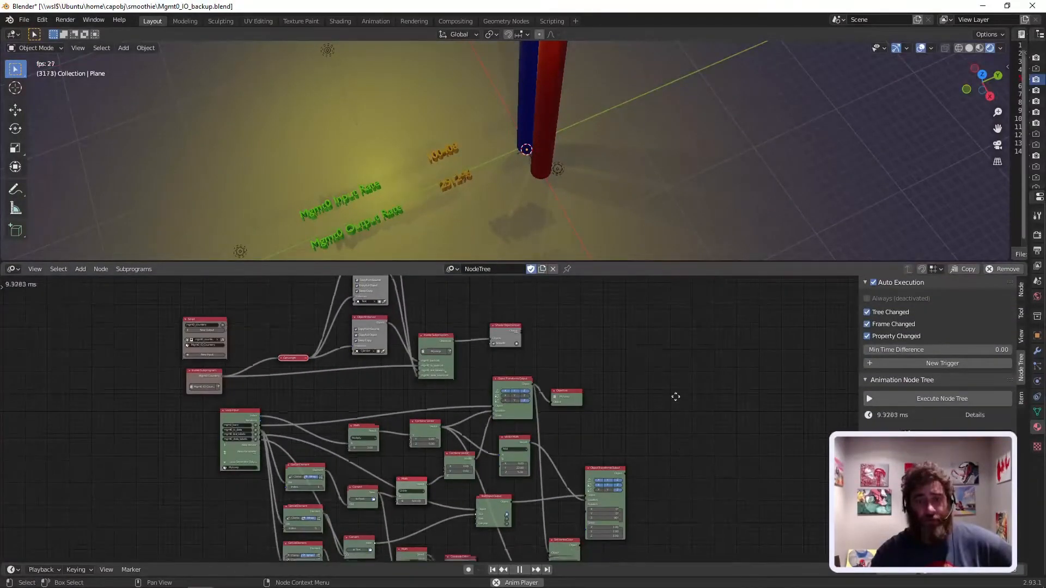
scroll(675, 397, up, 2)
scroll(544, 436, up, 3)
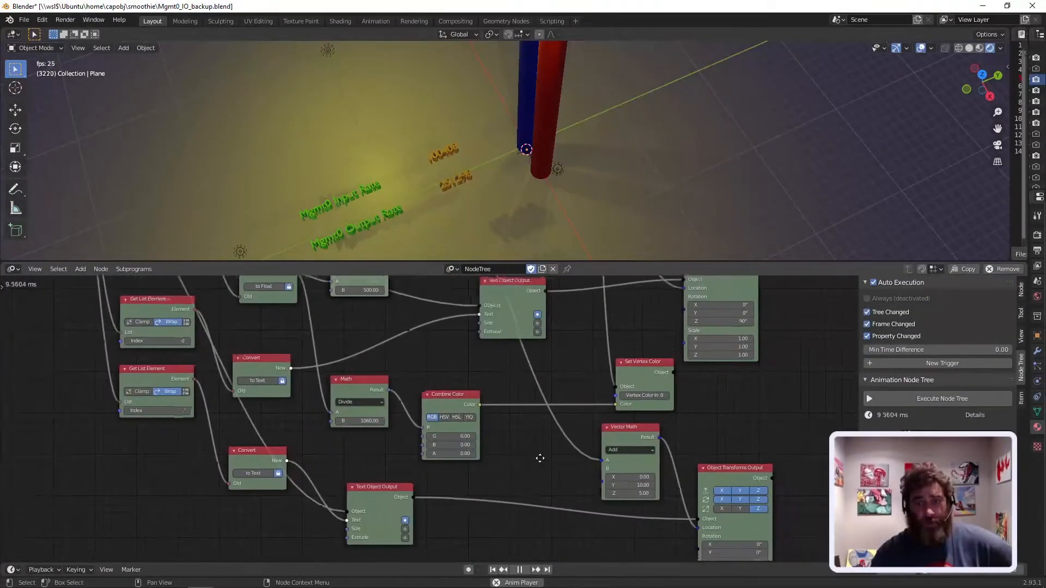
middle_drag(540, 458, 522, 517)
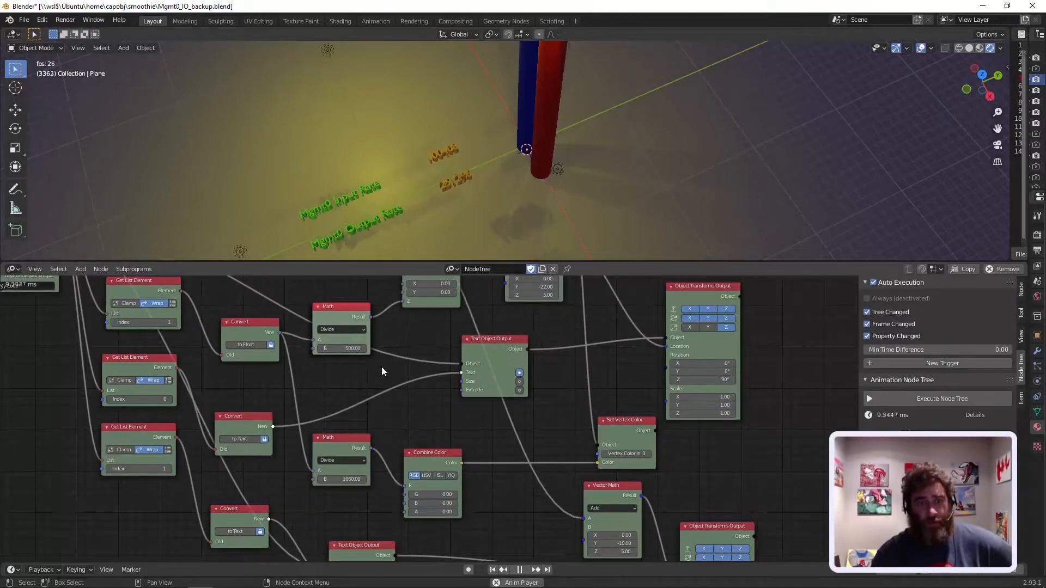
middle_drag(382, 371, 354, 521)
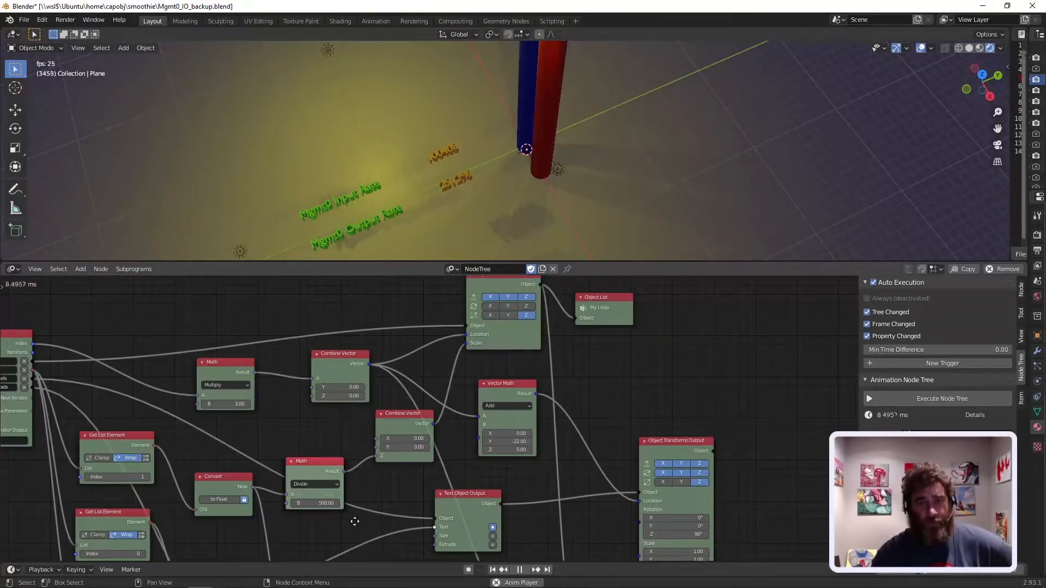
middle_drag(355, 522, 390, 472)
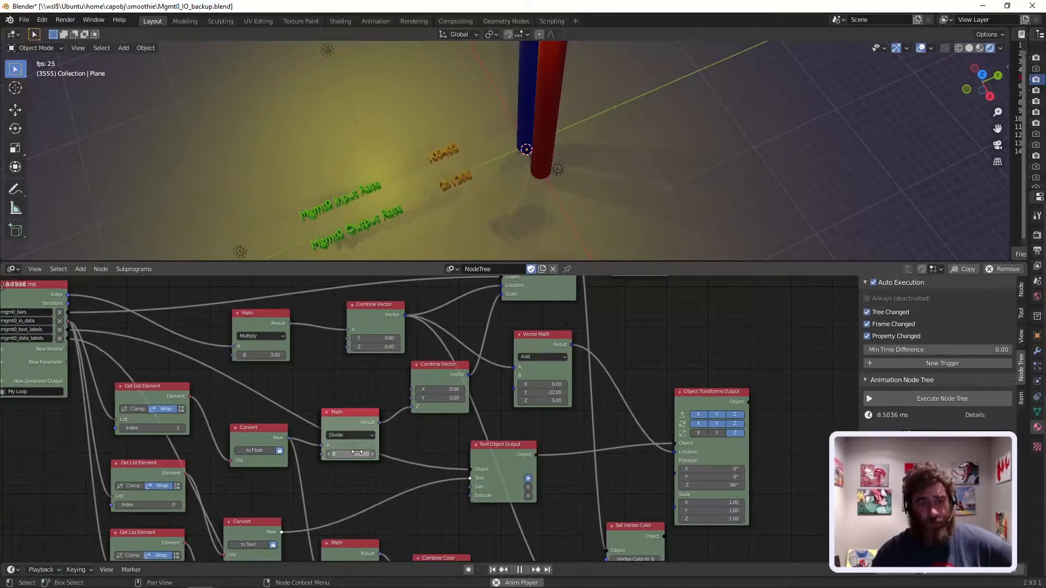
click(358, 455)
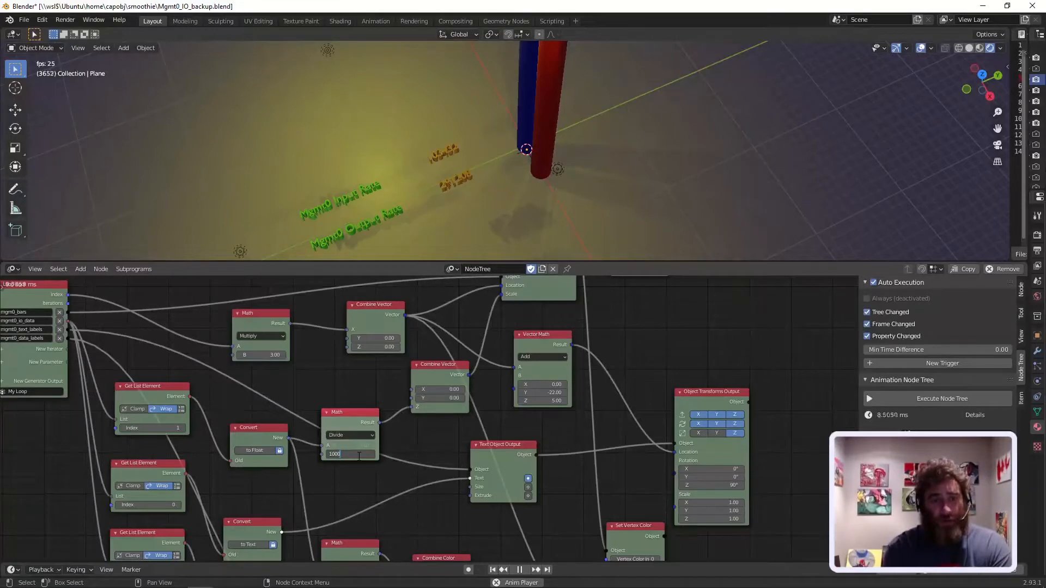
key(Return)
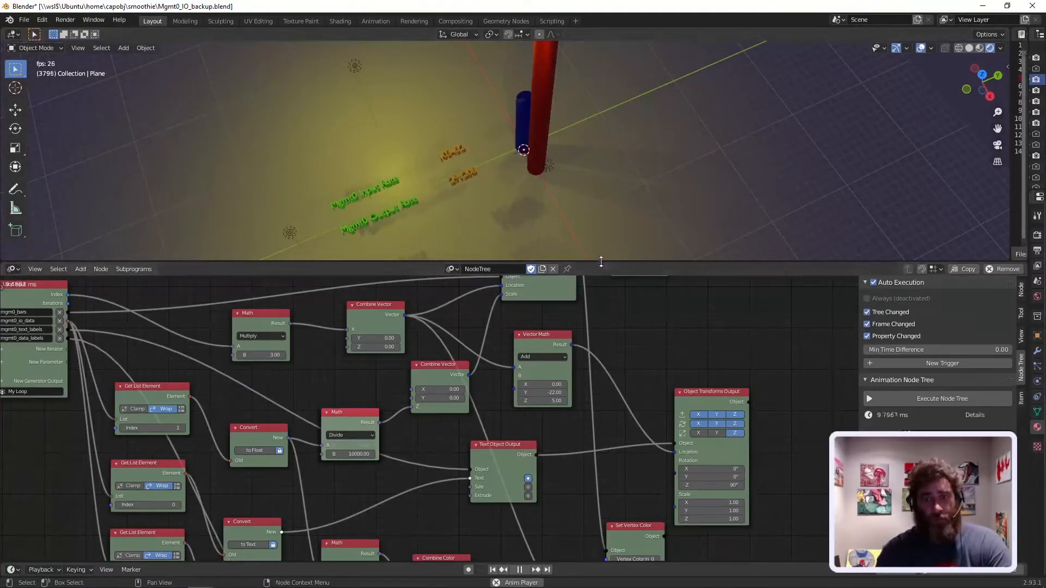
drag(602, 262, 583, 490)
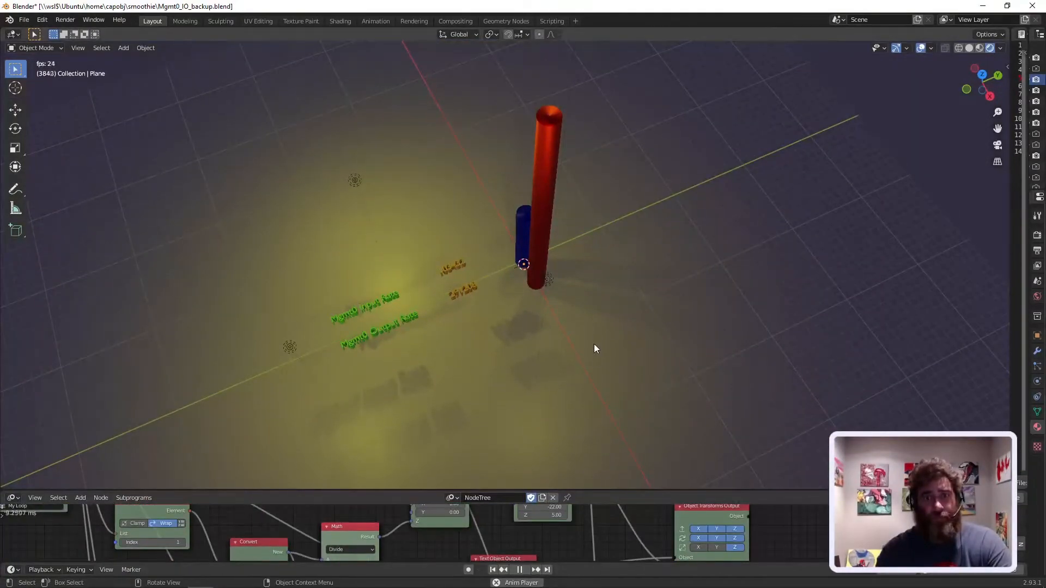
middle_drag(593, 317, 623, 309)
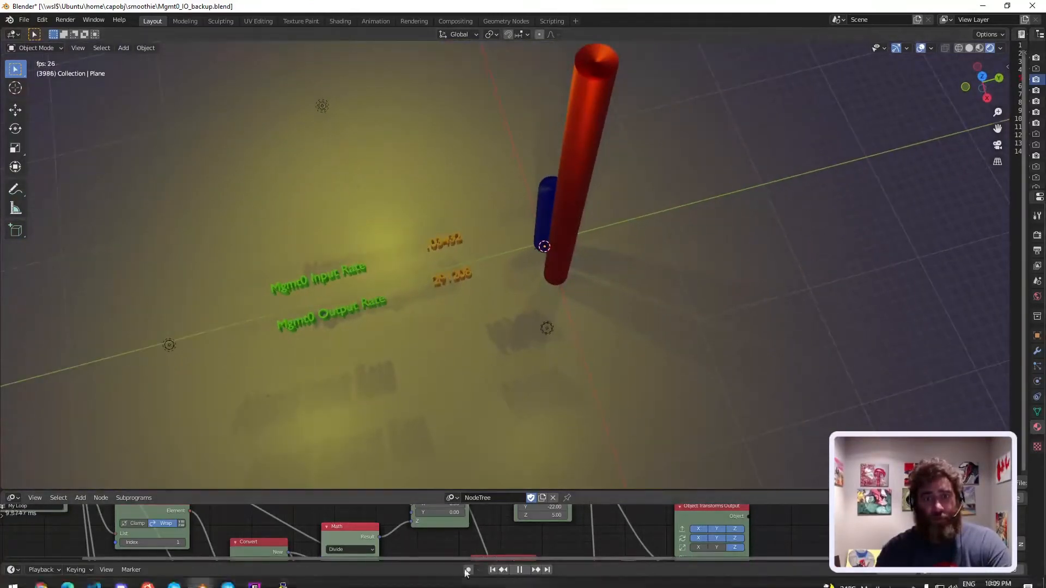
Switch to the PuTTY session and ping 10.10.20.254 in vrf management again with larger packets, keeping the session window clear of the bars.
click(280, 576)
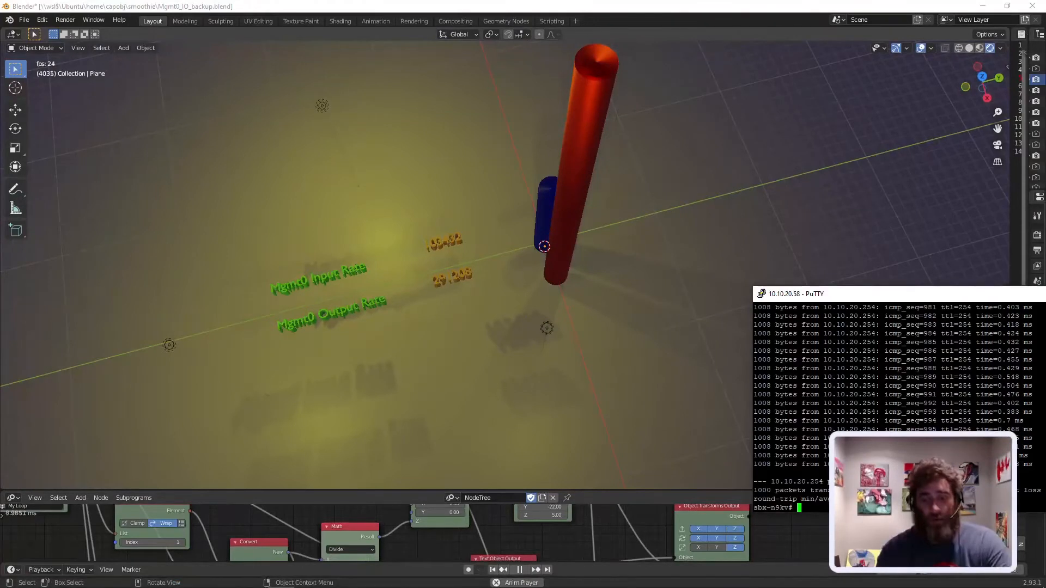
key(Return)
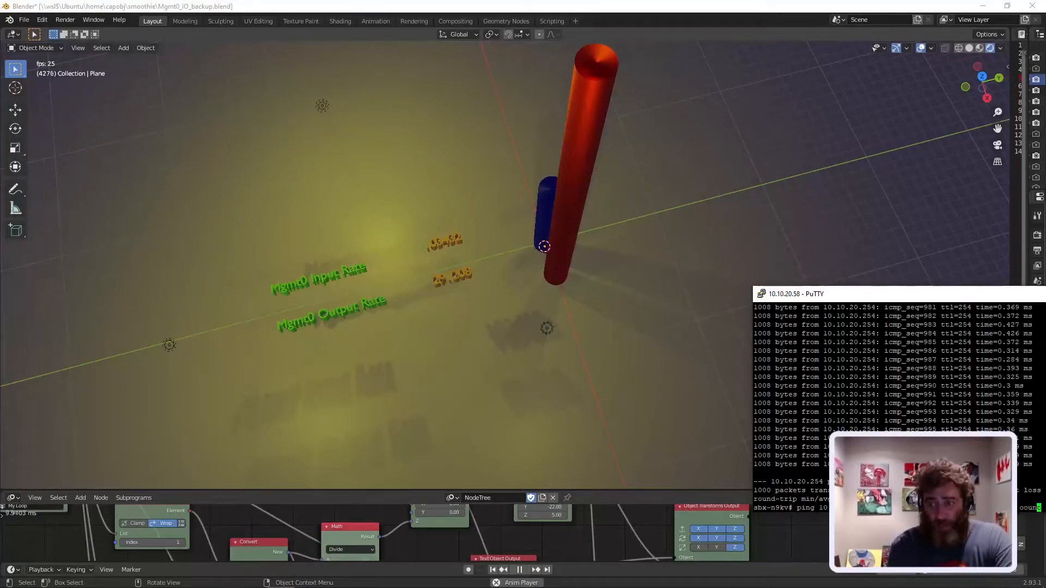
drag(878, 304, 795, 289)
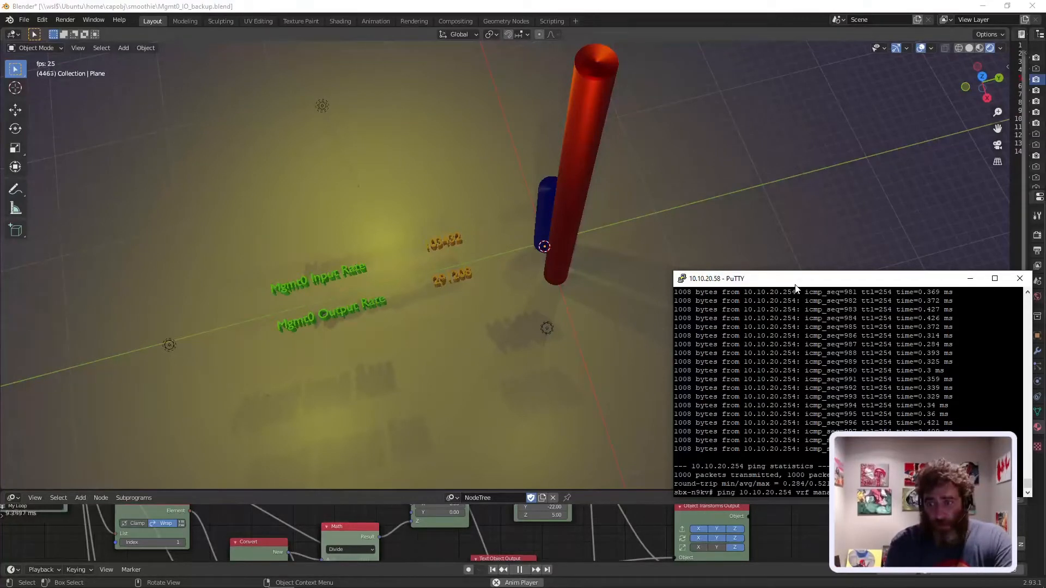
key(Return)
drag(787, 283, 856, 289)
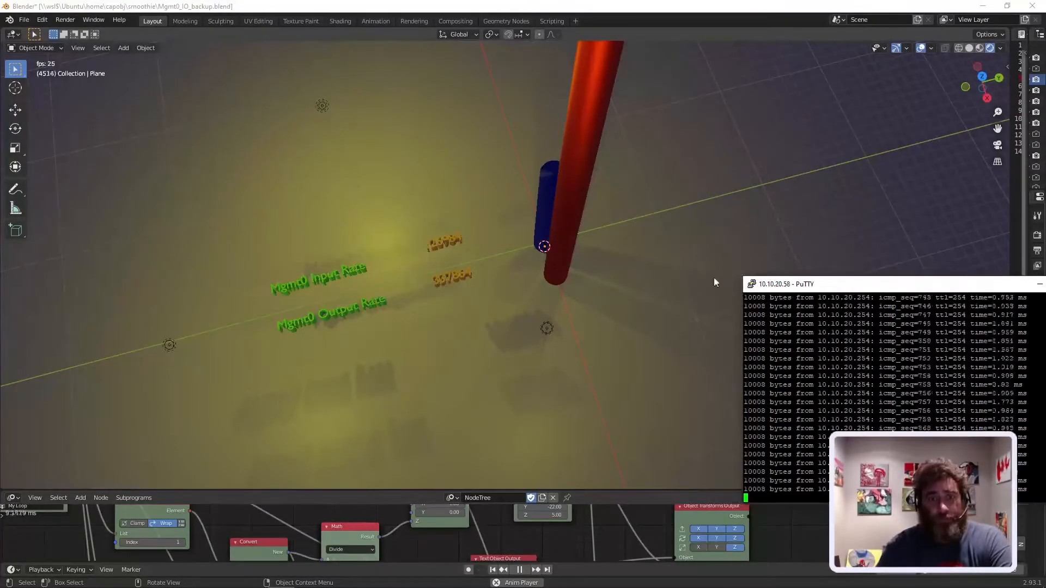
Examine the rescaled red and blue bars and their Mgmt0 rate values in Blender from wide and close views.
scroll(572, 258, down, 2)
middle_drag(583, 231, 596, 208)
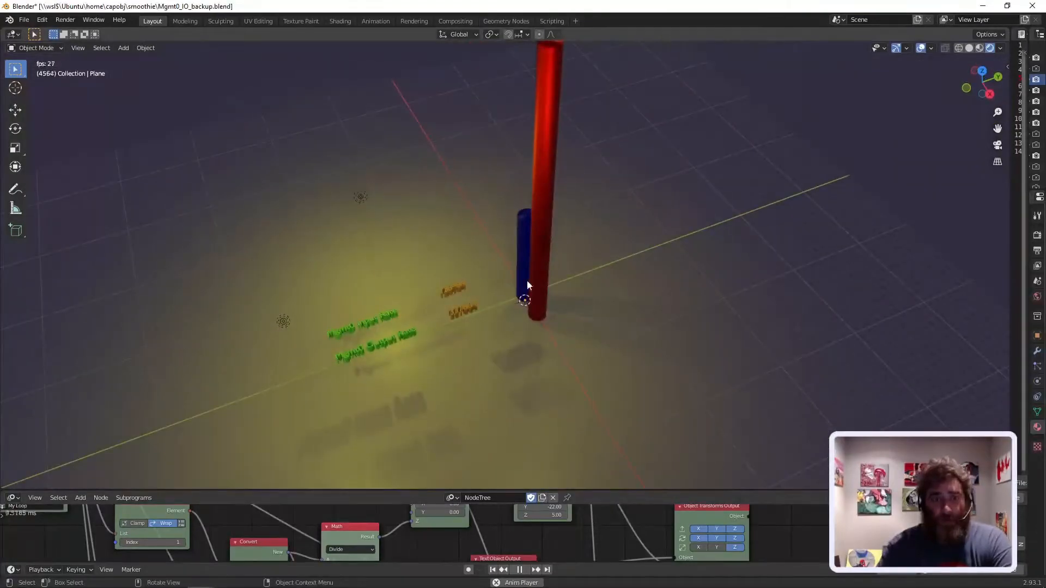
middle_drag(528, 280, 506, 300)
scroll(494, 296, up, 2)
scroll(489, 295, up, 2)
scroll(490, 305, down, 3)
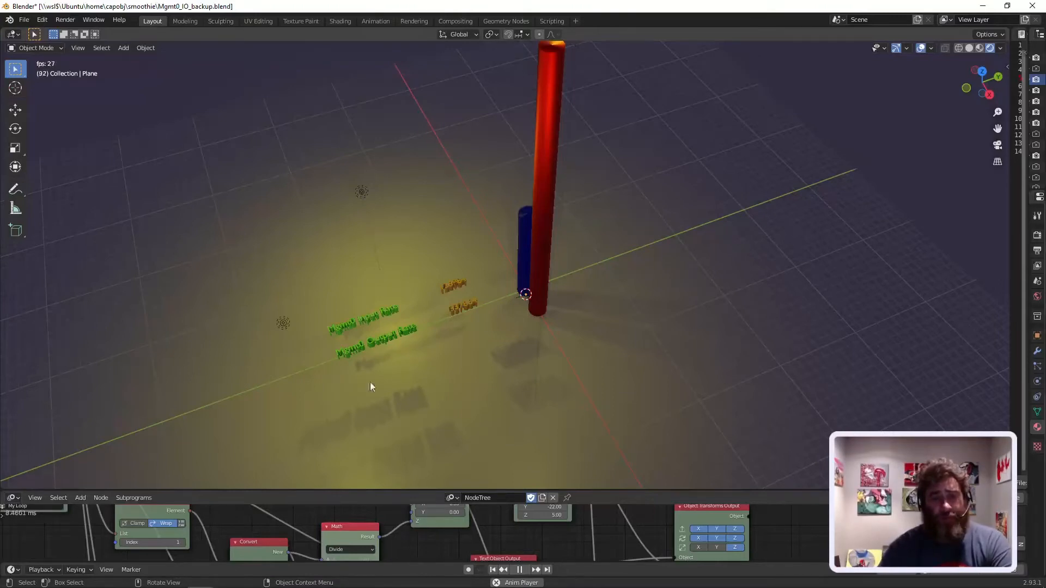
Switch to Visual Studio Code, highlight the rate data in DevNet_Sandbox_Nexus9k_Mgmt0_IO_Bar_Graph_blender.json for comparison, and return to Blender.
click(93, 582)
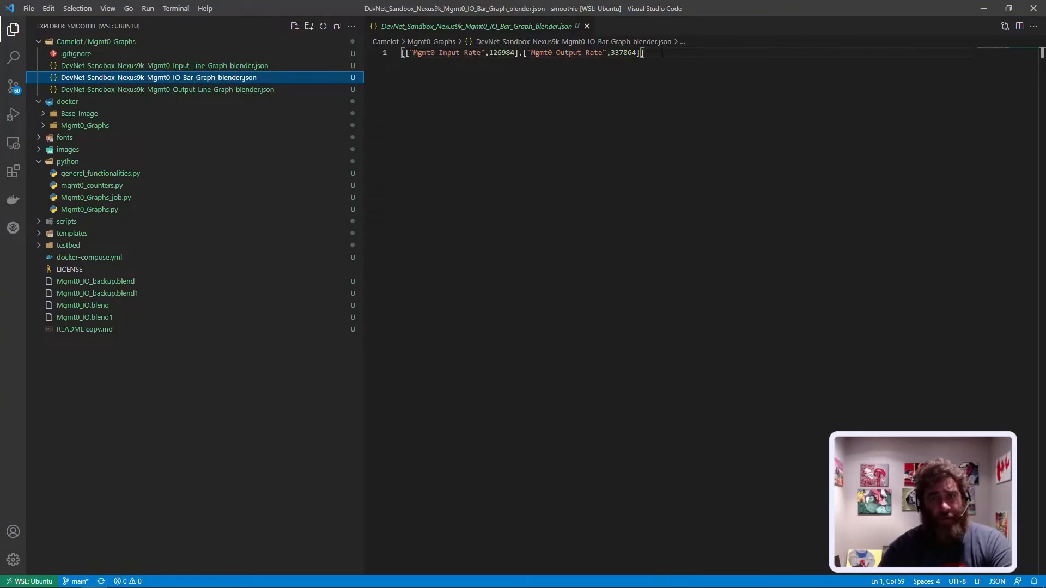
drag(661, 52, 375, 54)
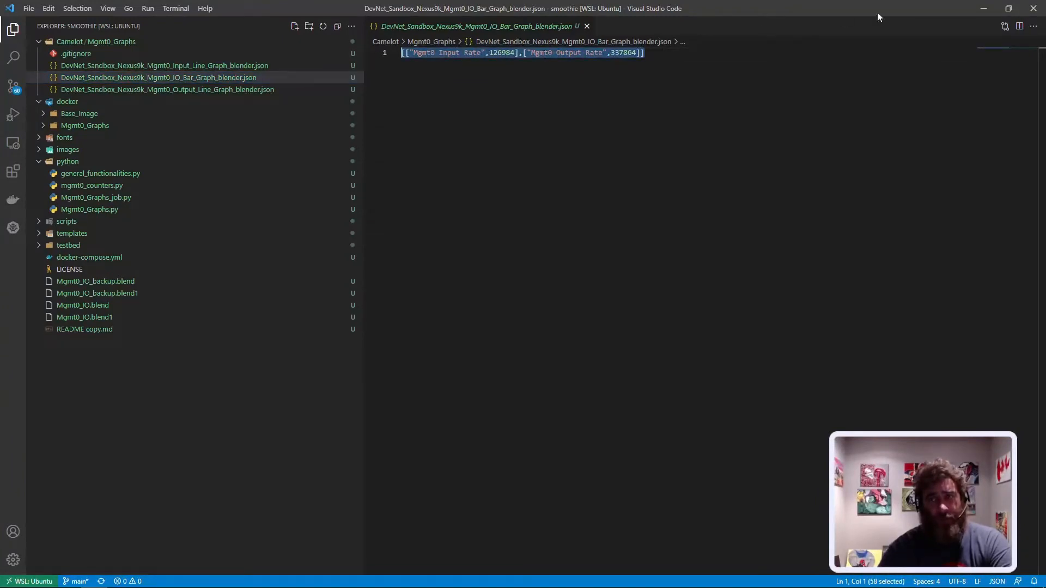
click(981, 8)
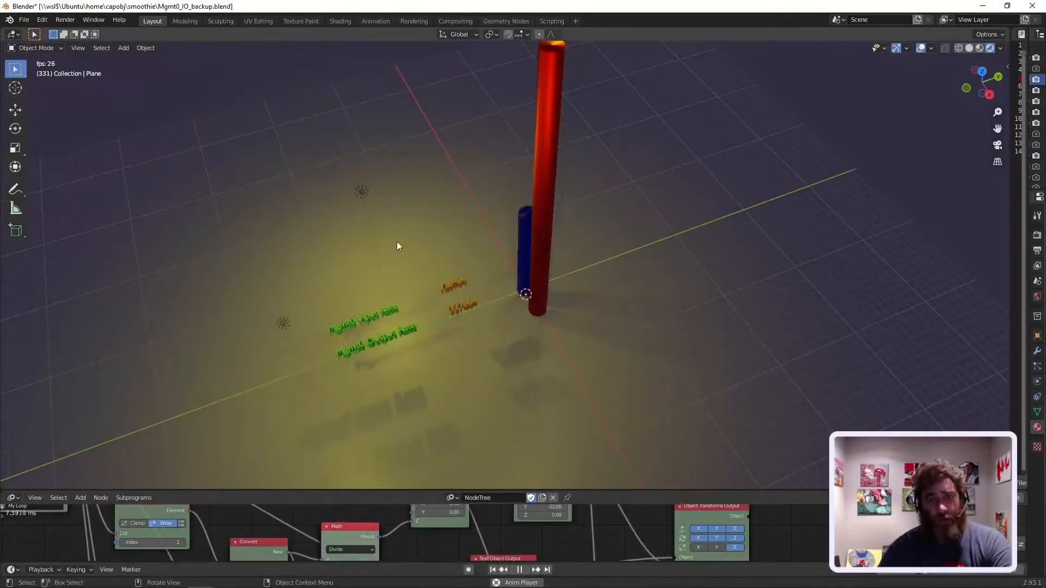
mouse_move(334, 586)
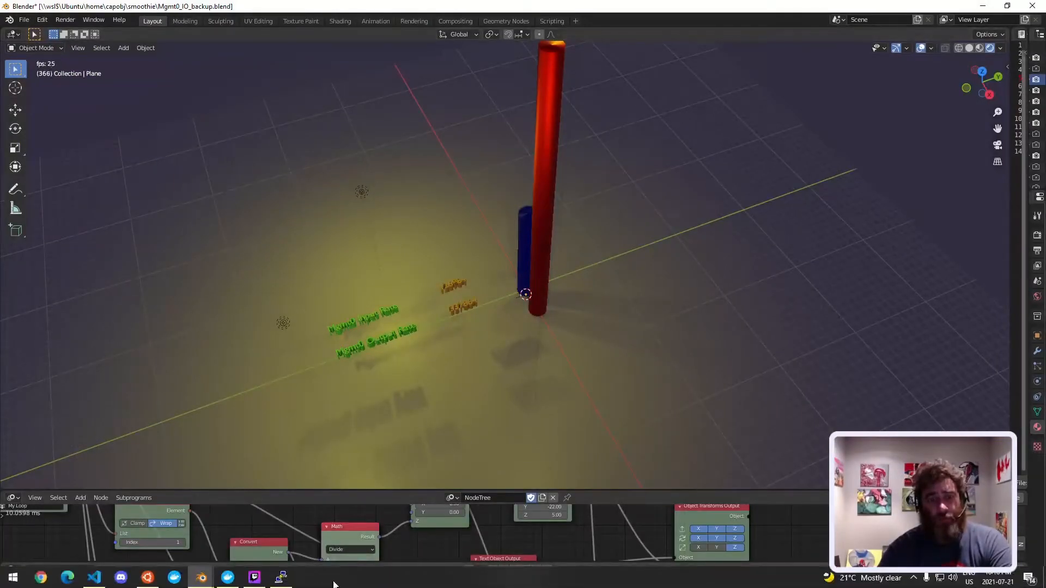
click(255, 581)
click(54, 189)
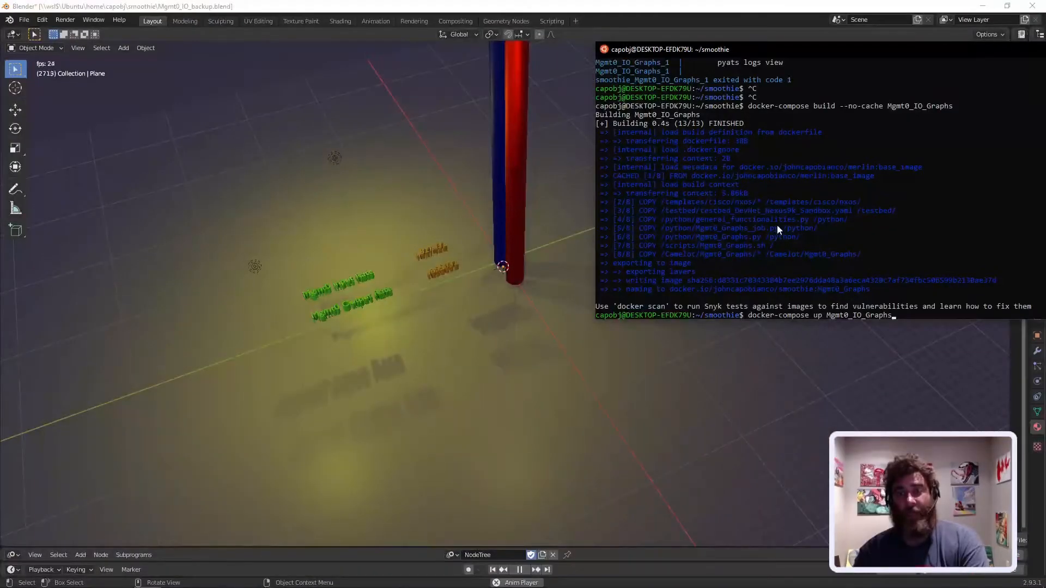
Stop the animation playback, rewind it to the first frame and play it again.
click(519, 569)
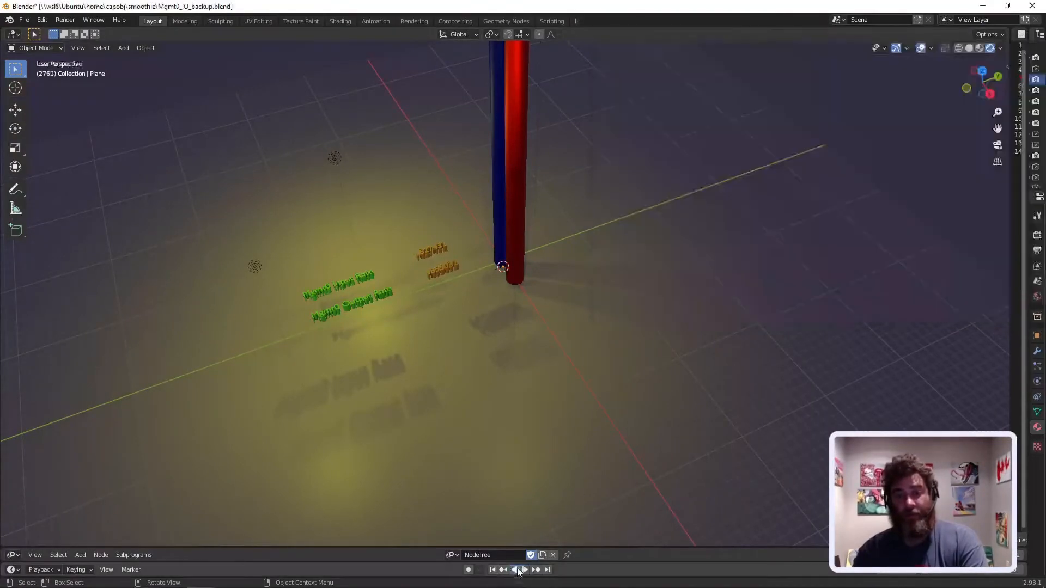
click(494, 570)
click(524, 570)
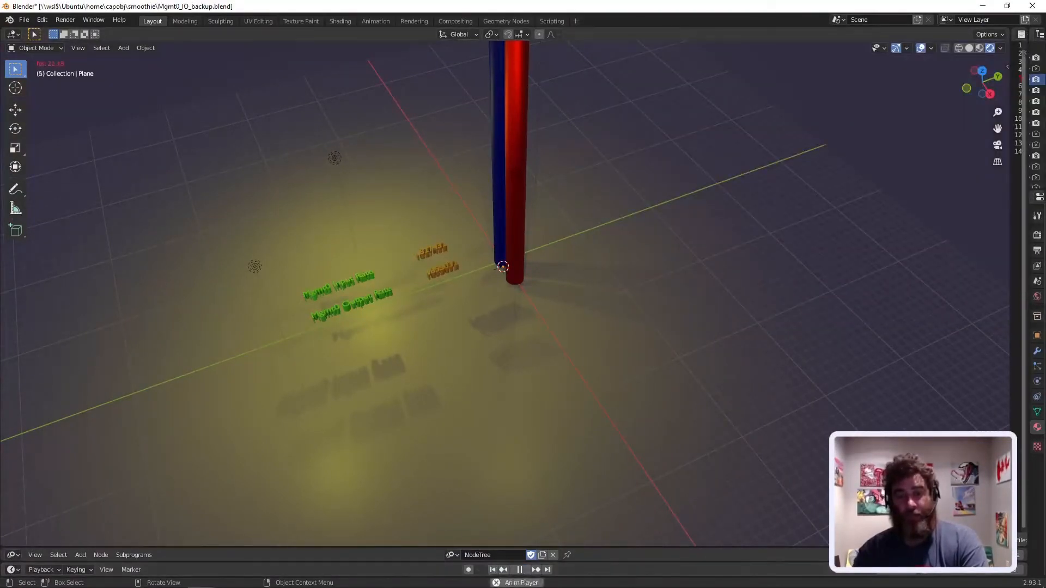
Switch to the Ubuntu terminal, run docker-compose up Mgmt0_IO_Graphs, and return to the Blender viewport.
click(206, 579)
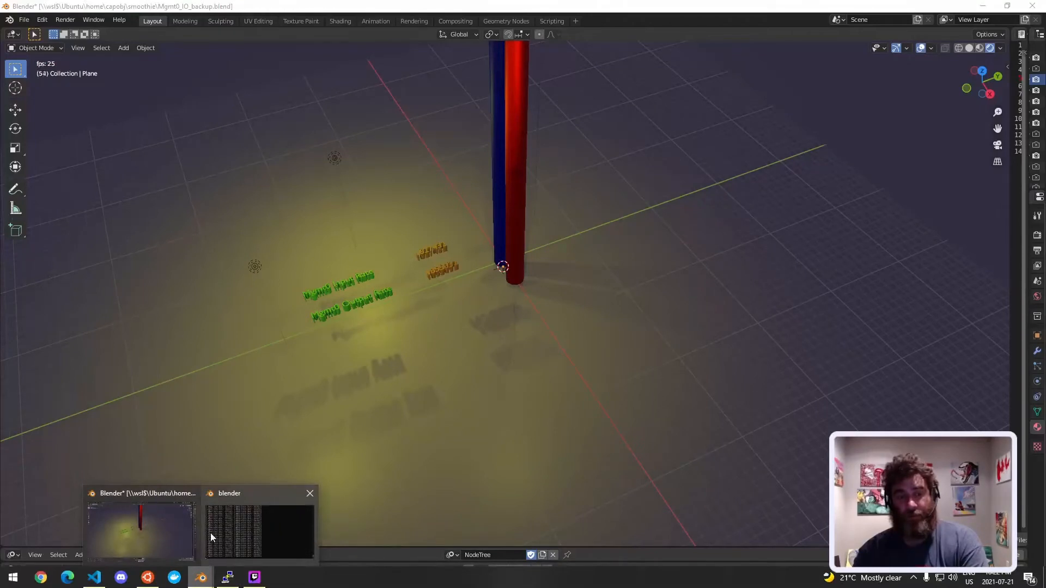
click(173, 530)
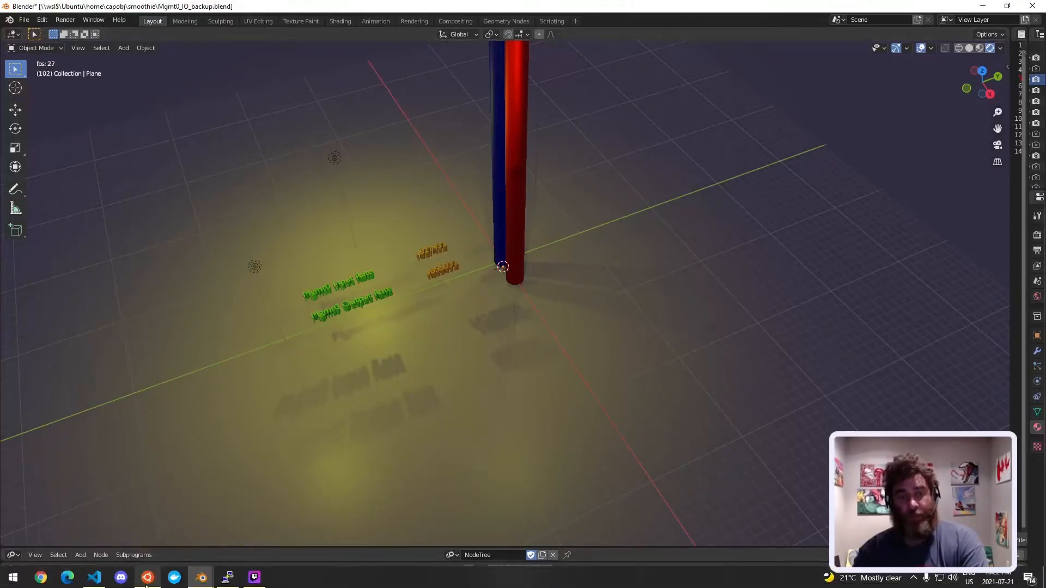
click(147, 579)
key(Return)
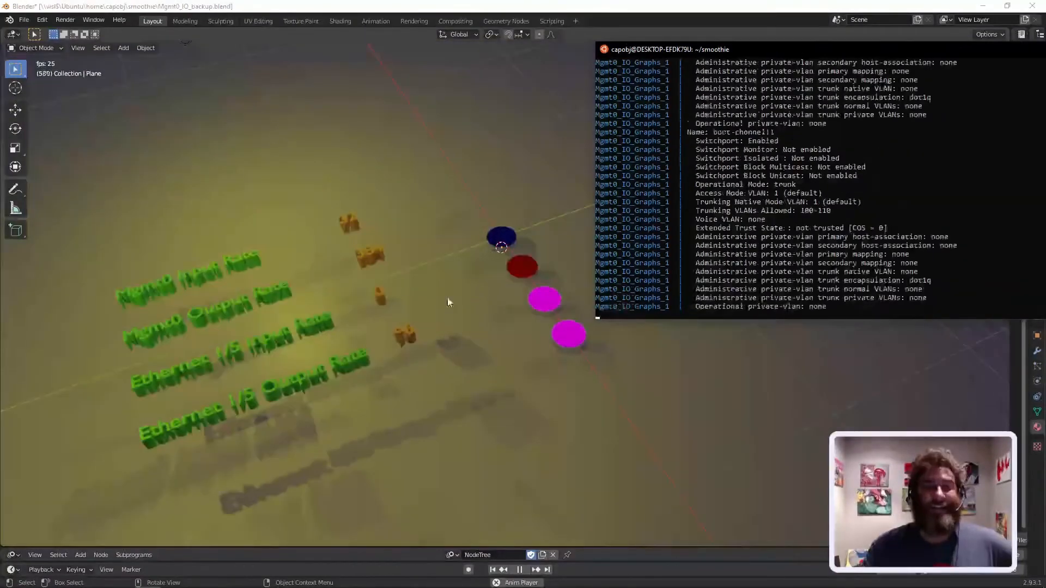
click(446, 302)
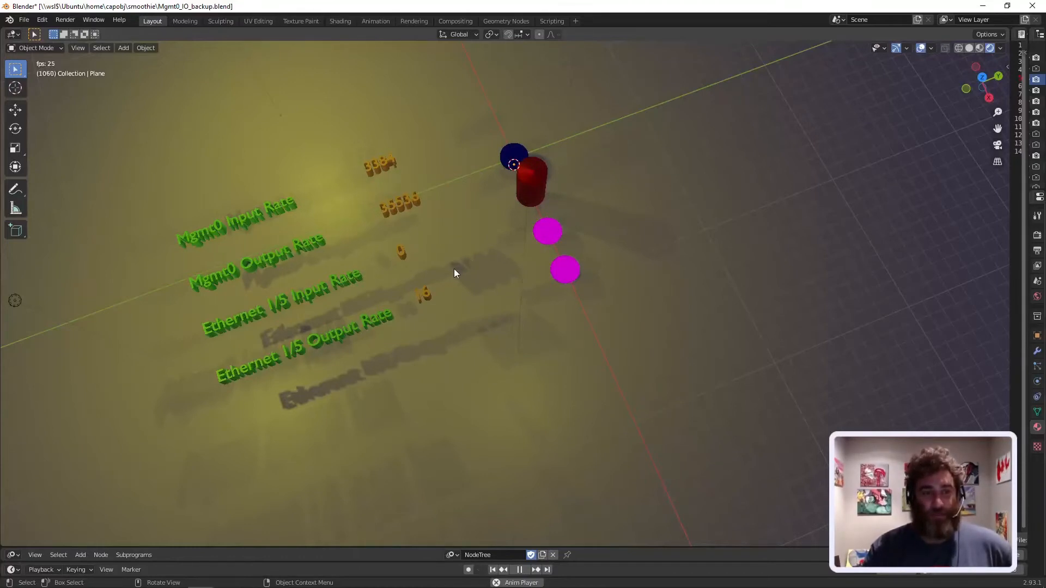
Inspect the Mgmt0 and Ethernet 1/5 input and output rate labels, values and bars from several angles and distances.
middle_drag(454, 269, 819, 341)
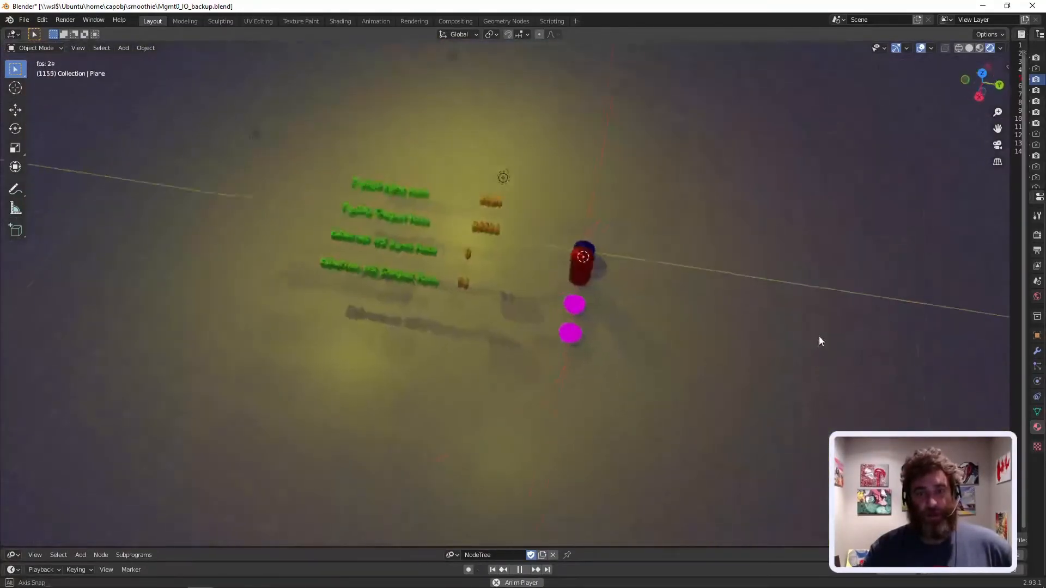
drag(997, 128, 1045, 173)
scroll(476, 268, up, 2)
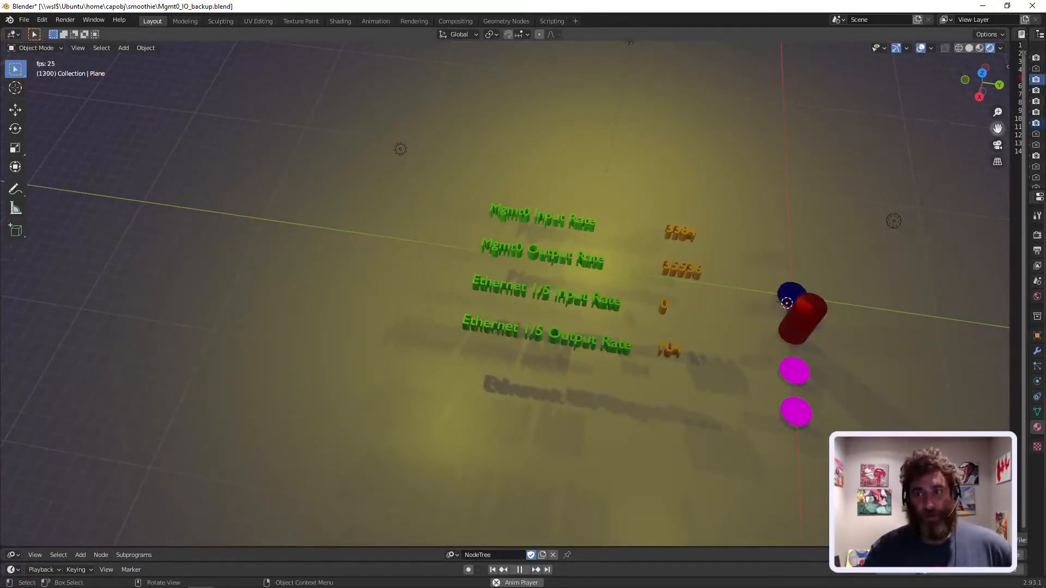
drag(997, 128, 842, 77)
scroll(668, 289, up, 3)
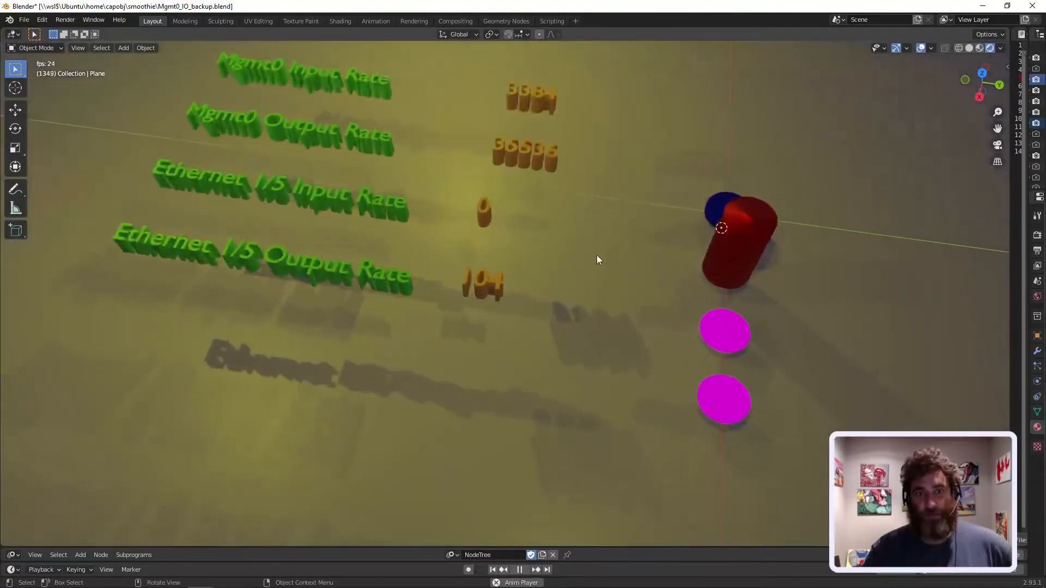
middle_drag(614, 260, 646, 293)
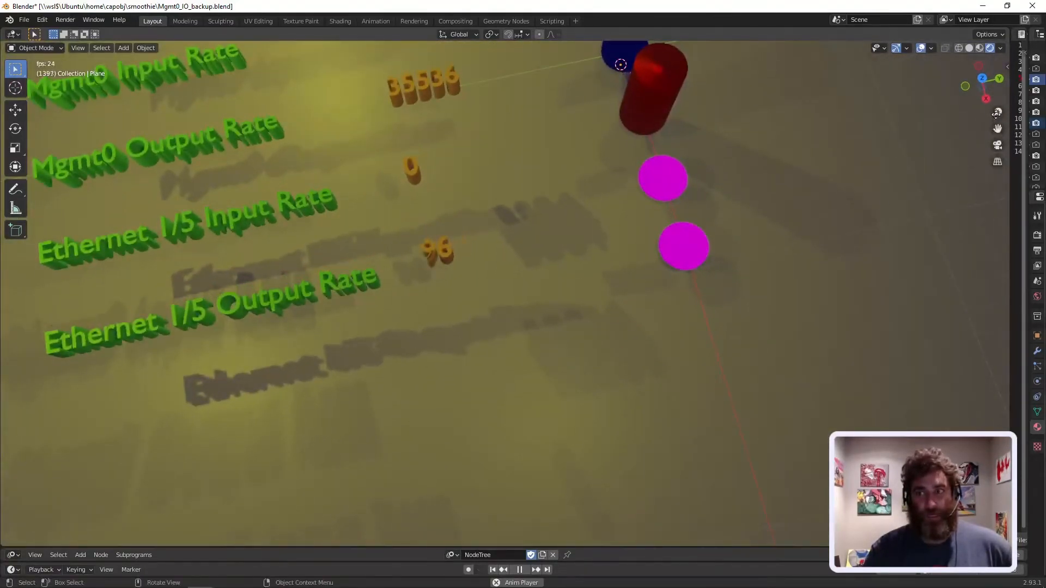
drag(998, 129, 1044, 193)
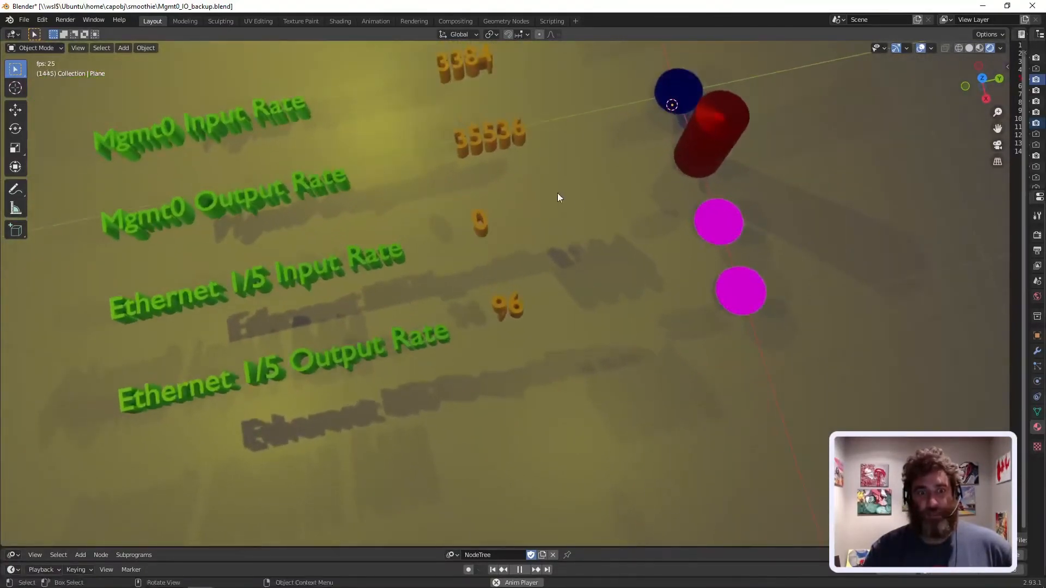
scroll(557, 193, down, 2)
scroll(557, 193, down, 2)
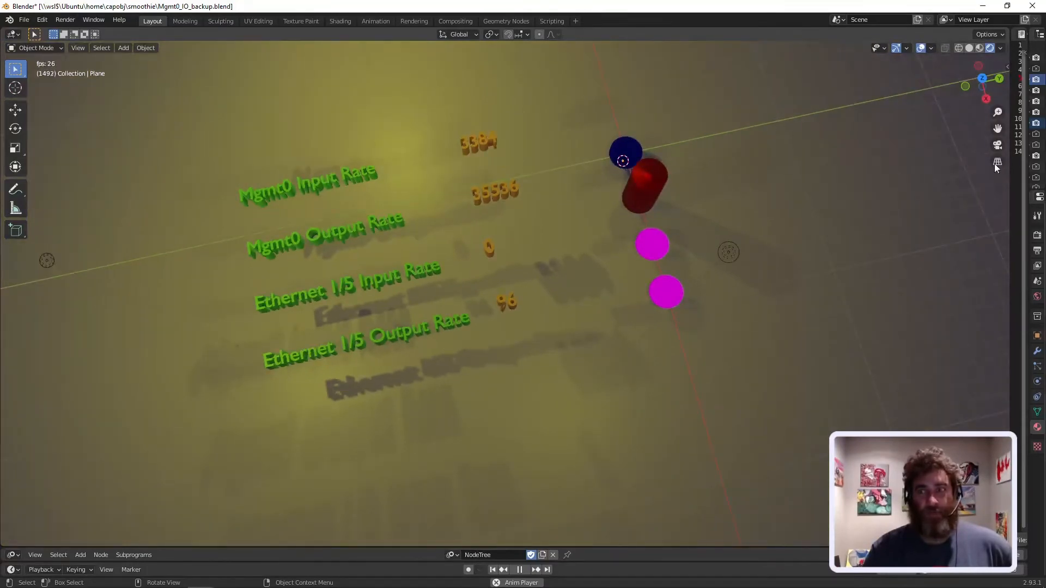
middle_drag(469, 269, 413, 492)
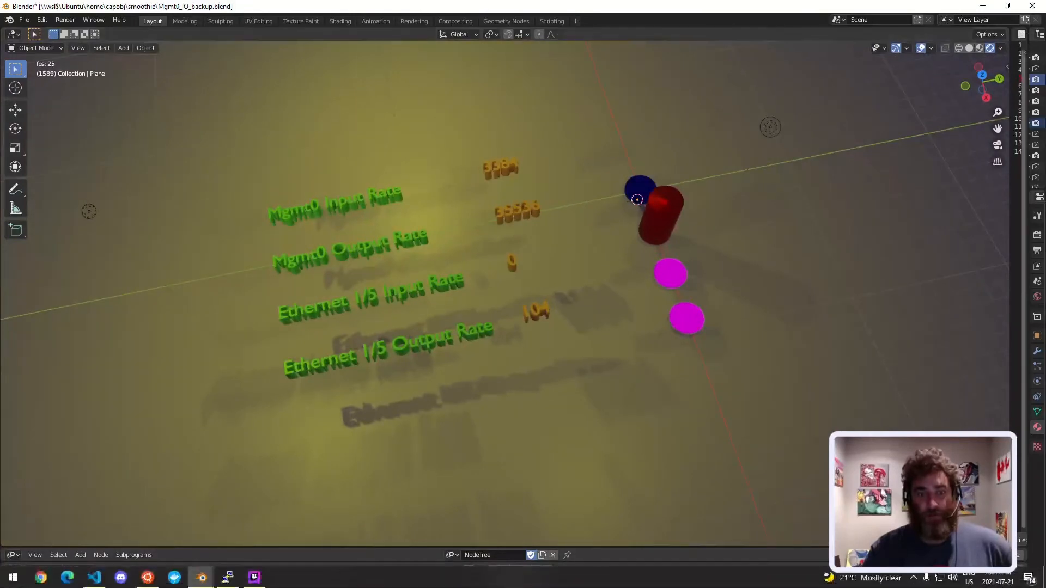
Switch to the PuTTY session on the switch and list its IP interfaces with sh ip int brief.
click(228, 579)
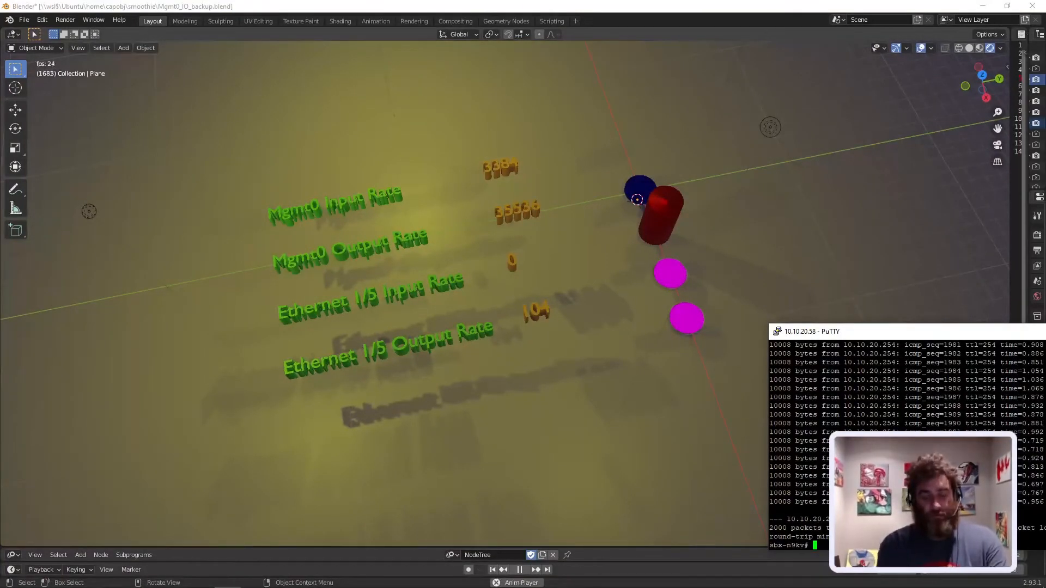
text(sh i)
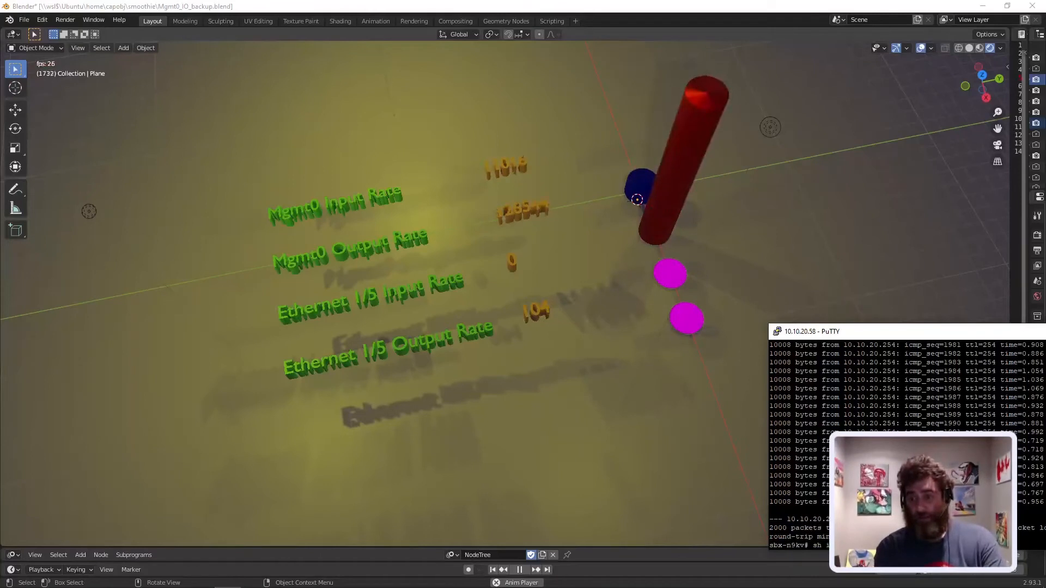
key(Return)
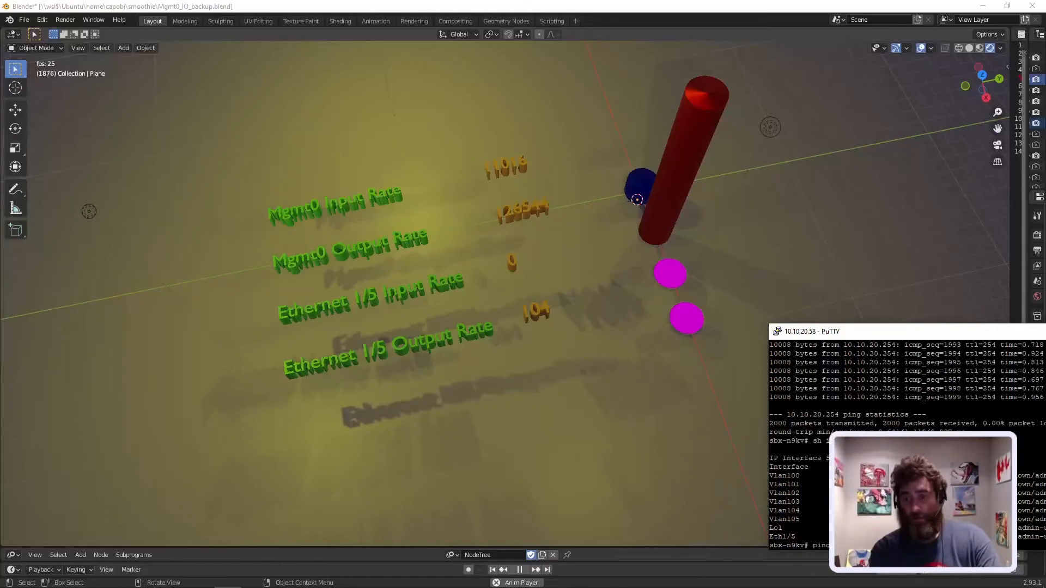
Ping the Eth1/5 address 172.16.1.1 from the switch several times with the default packet settings.
key(Return)
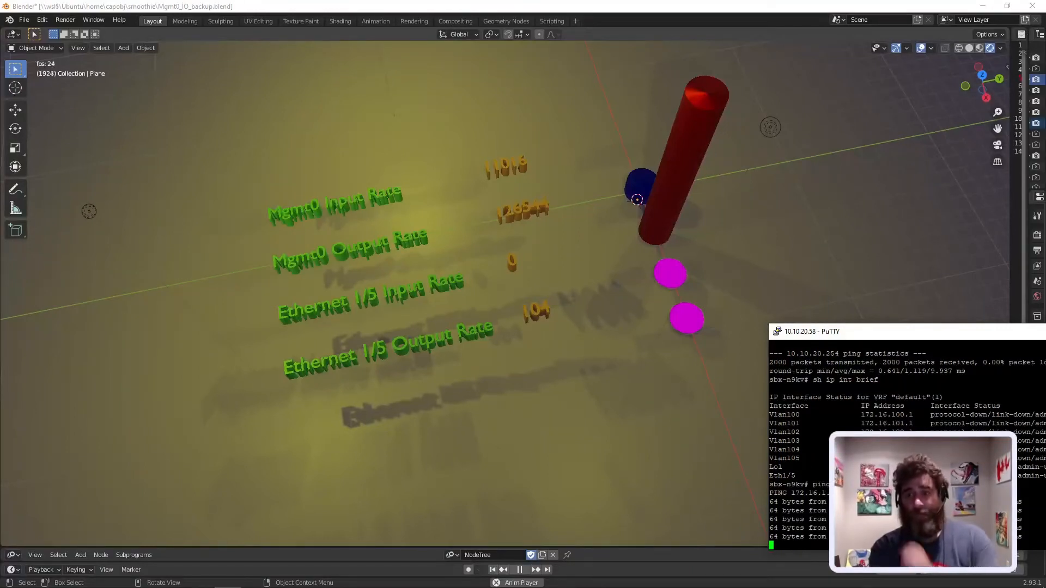
key(Return)
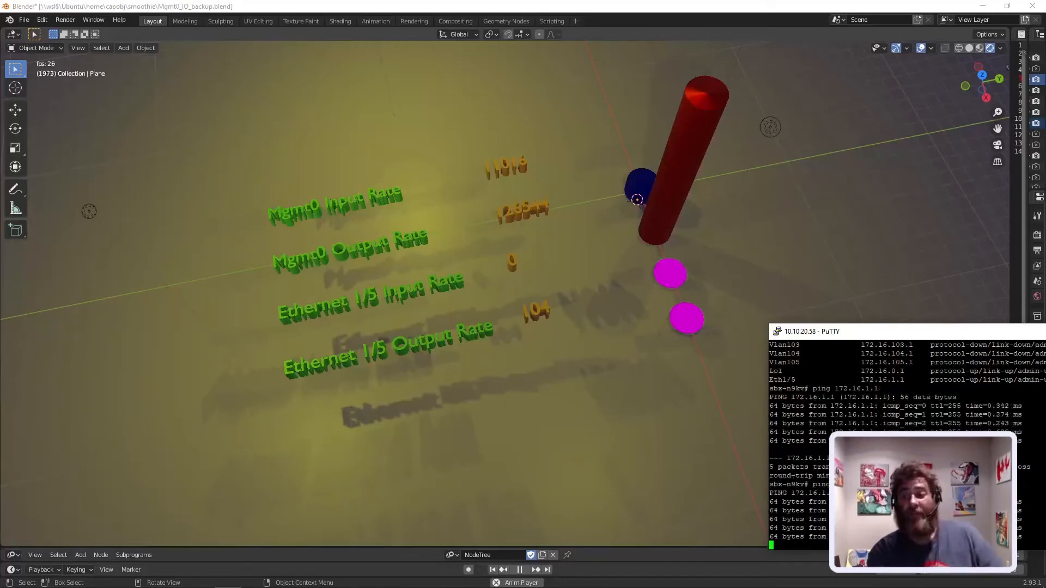
key(Up)
key(Return)
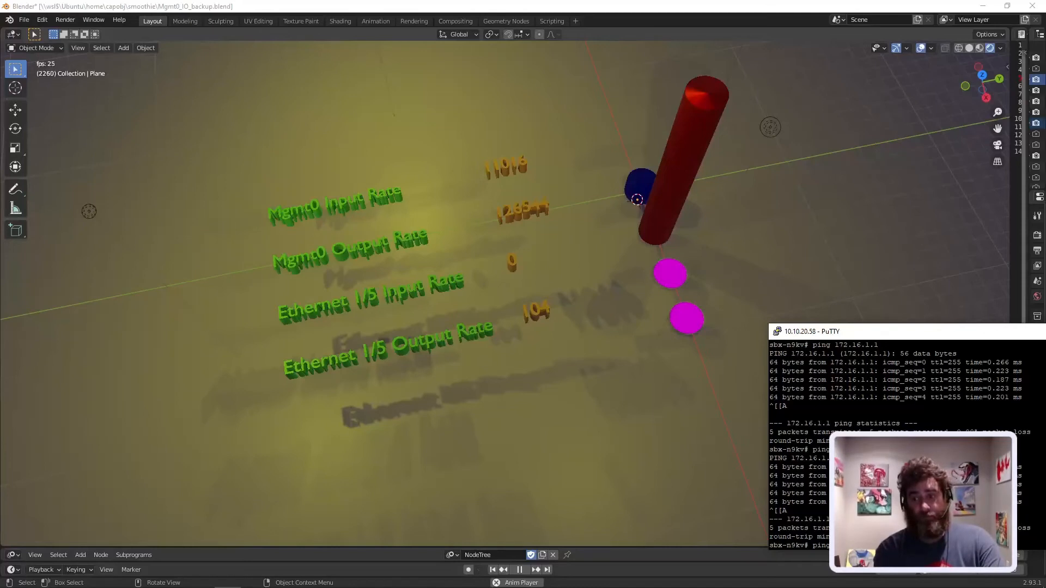
Run a larger ping of 1000 packets to 172.16.1.1 and repeat it several times to generate traffic on Ethernet 1/5.
key(Return)
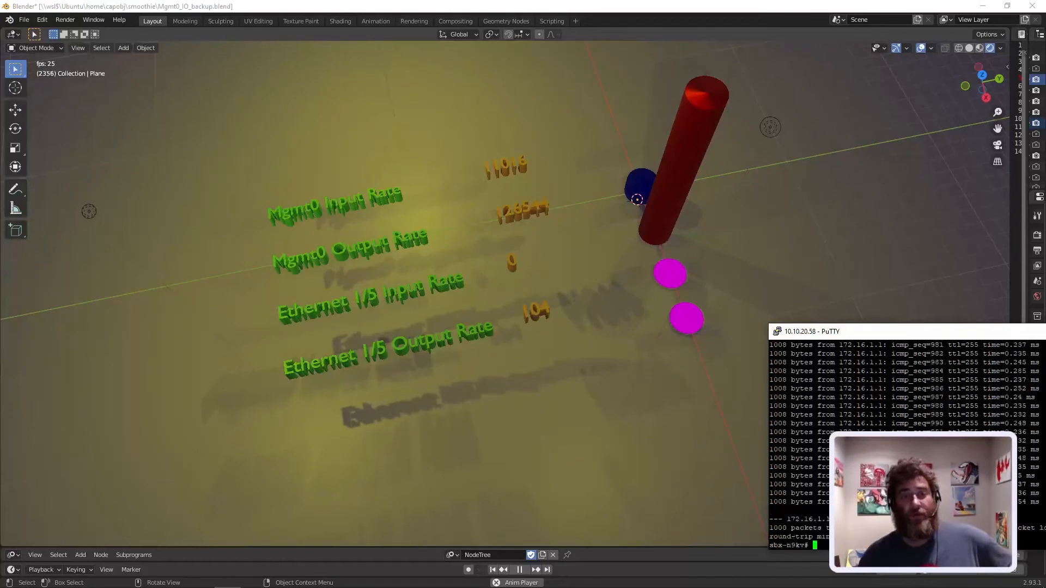
key(Return)
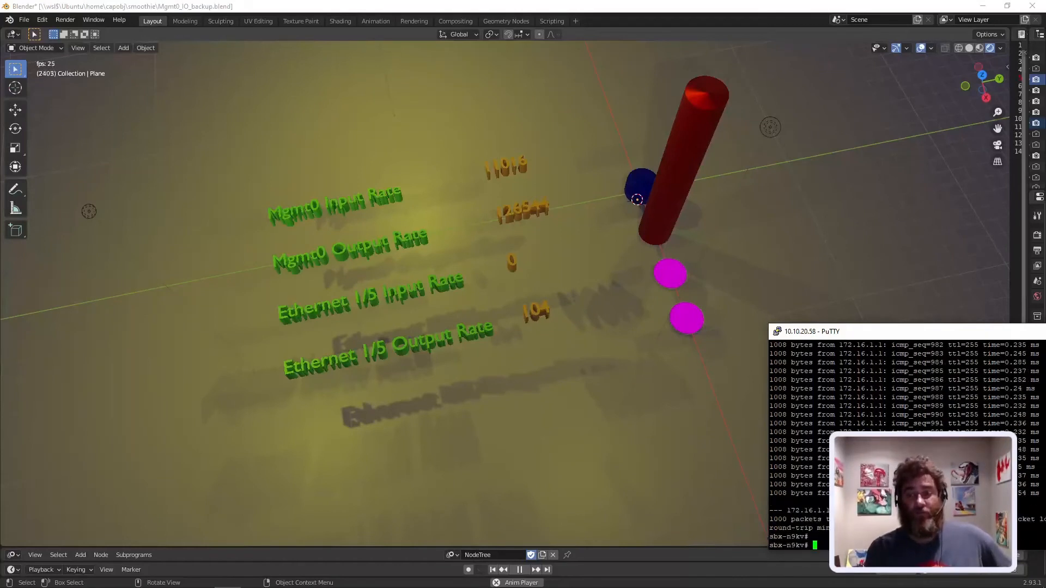
key(Up)
key(Return)
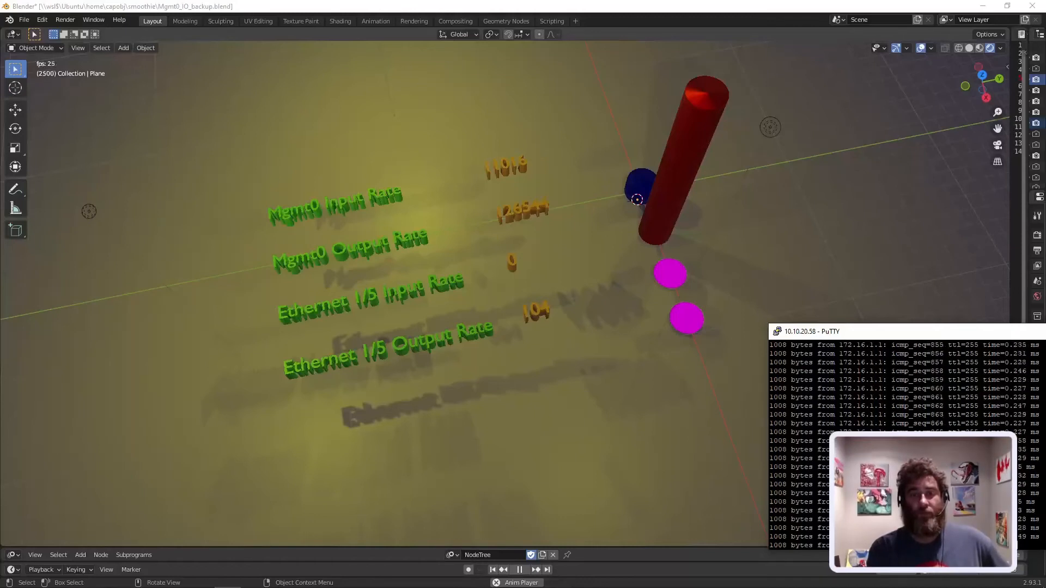
key(Up)
key(Return)
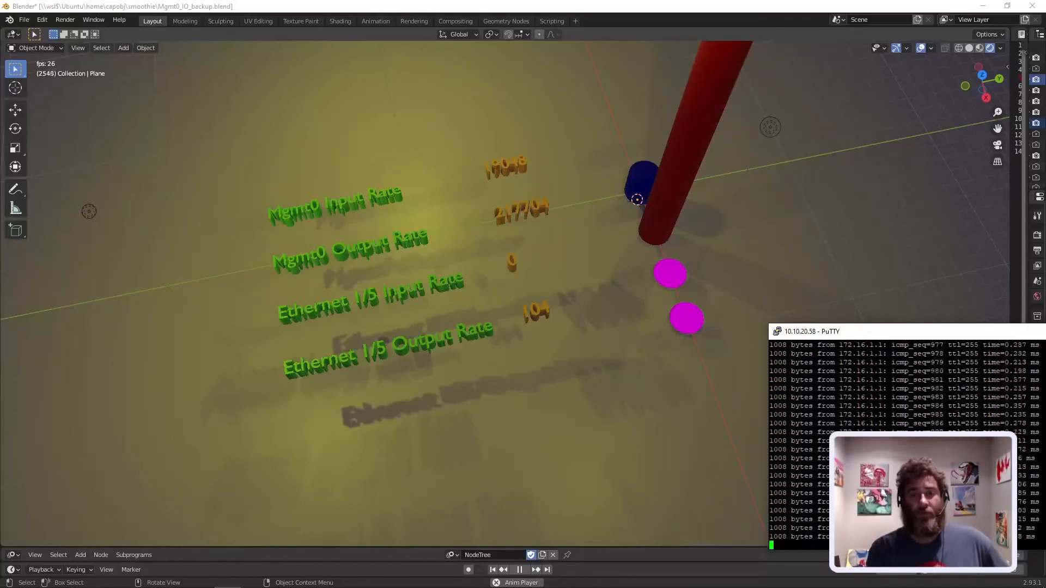
key(Up)
key(Return)
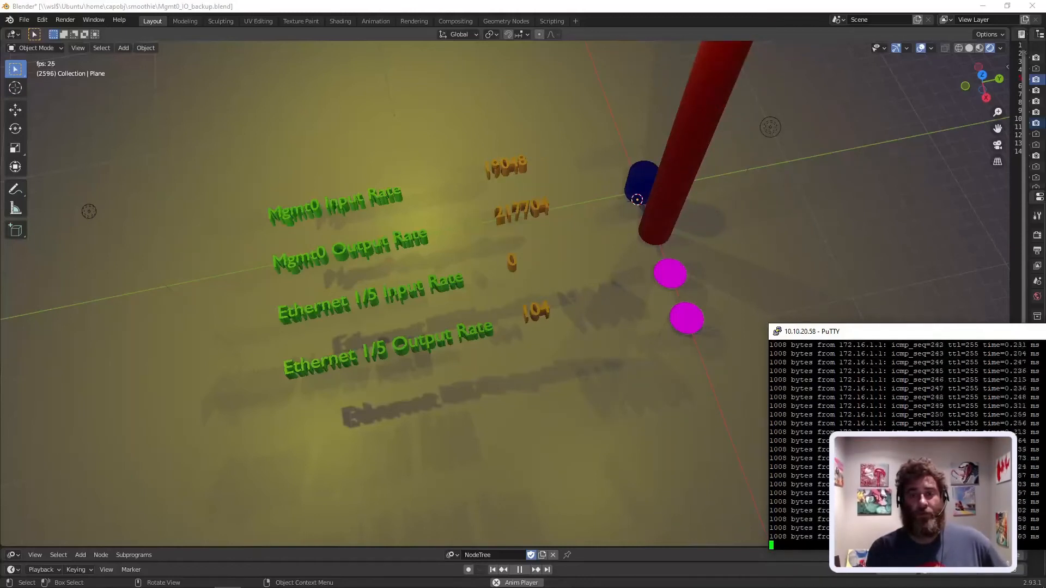
key(Up)
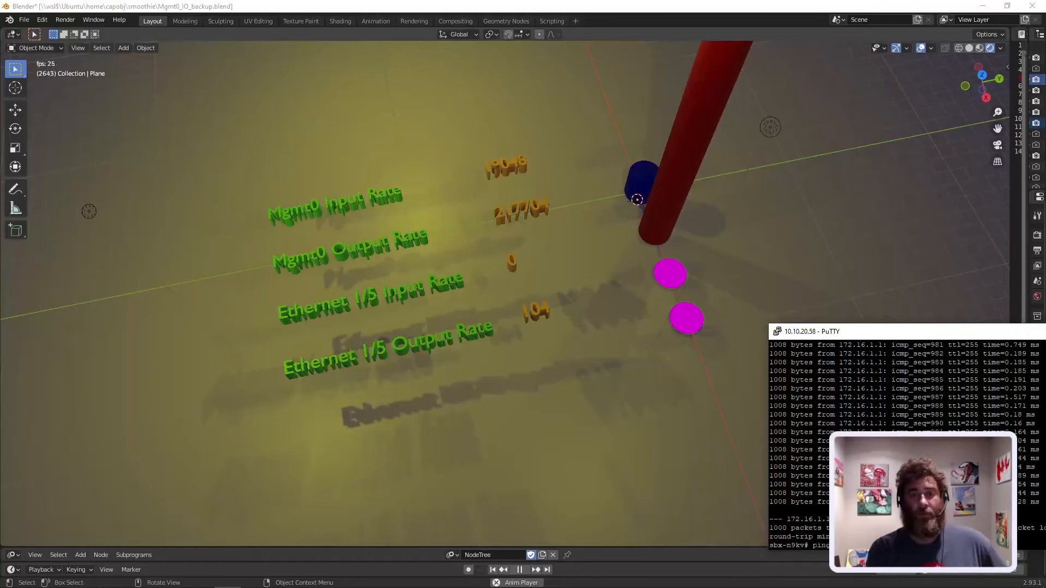
key(Return)
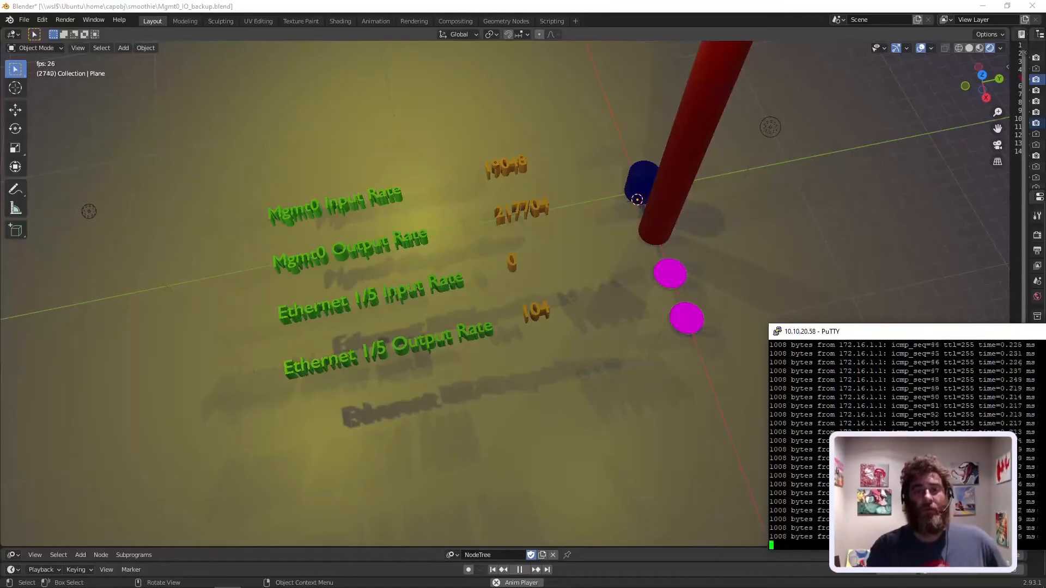
Check the Ubuntu terminal briefly and repeat the 1000-packet ping to 172.16.1.1 in the PuTTY session.
mouse_move(264, 564)
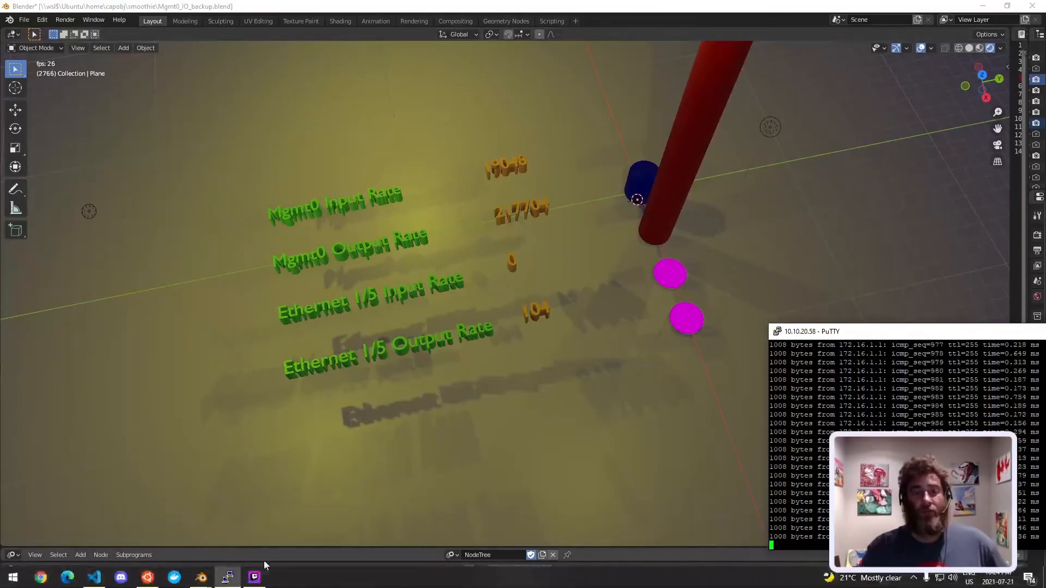
click(149, 582)
click(149, 581)
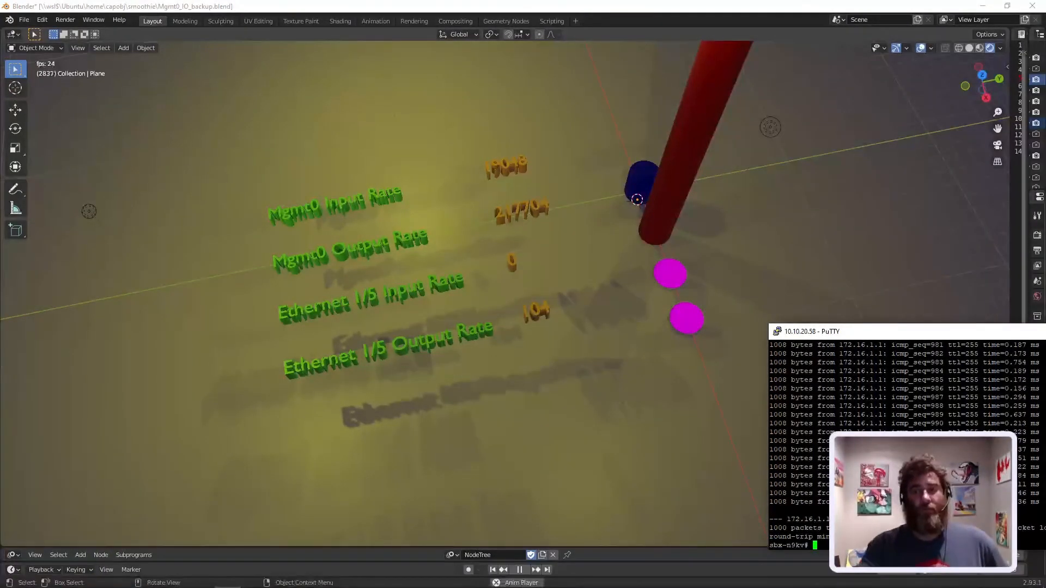
key(Return)
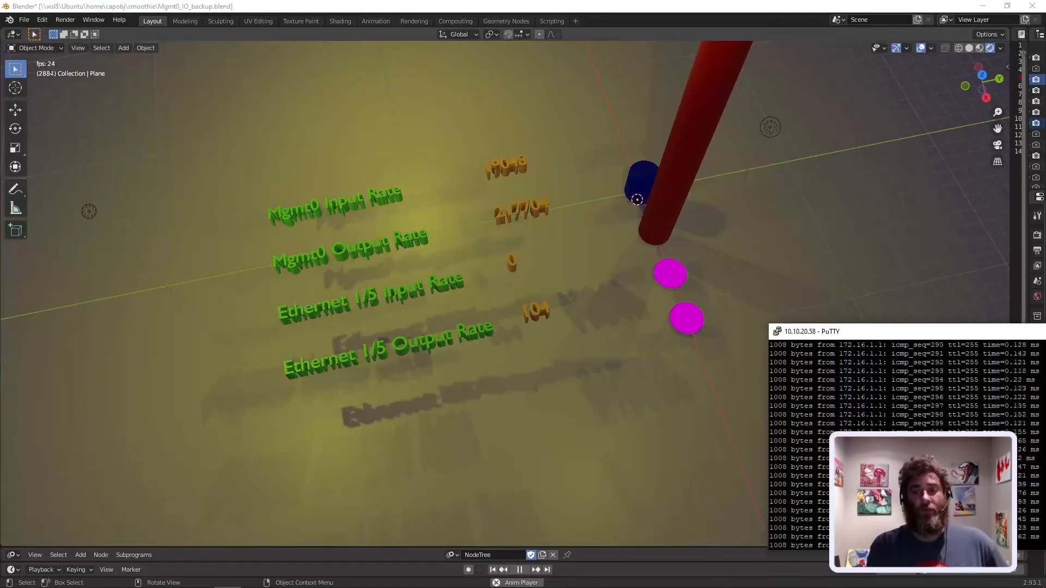
key(Up)
key(Return)
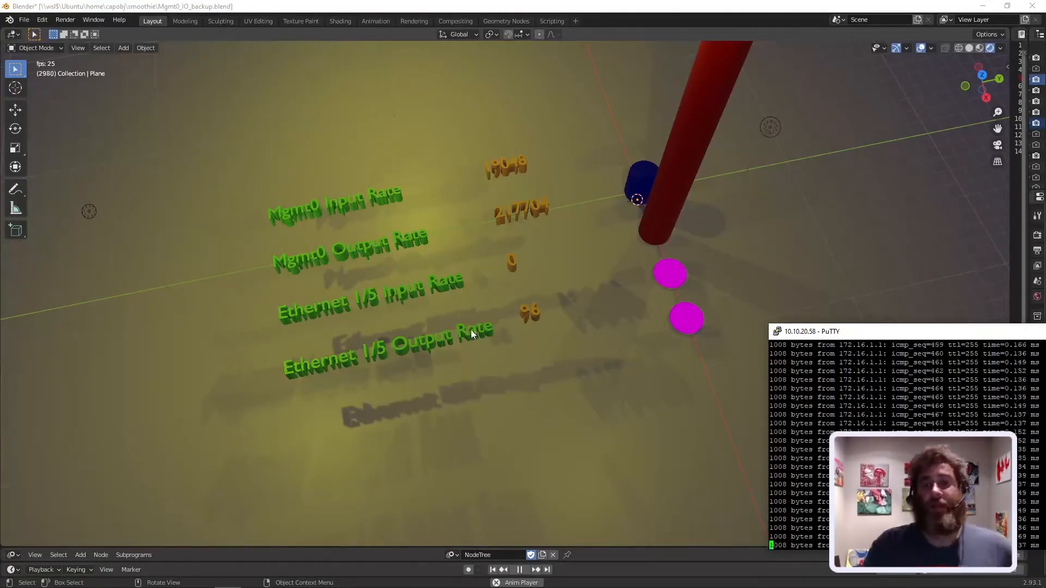
View the rate bars in Blender from another angle, and switch to Twitch Studio to activate the Chatting scene.
middle_drag(625, 198, 573, 275)
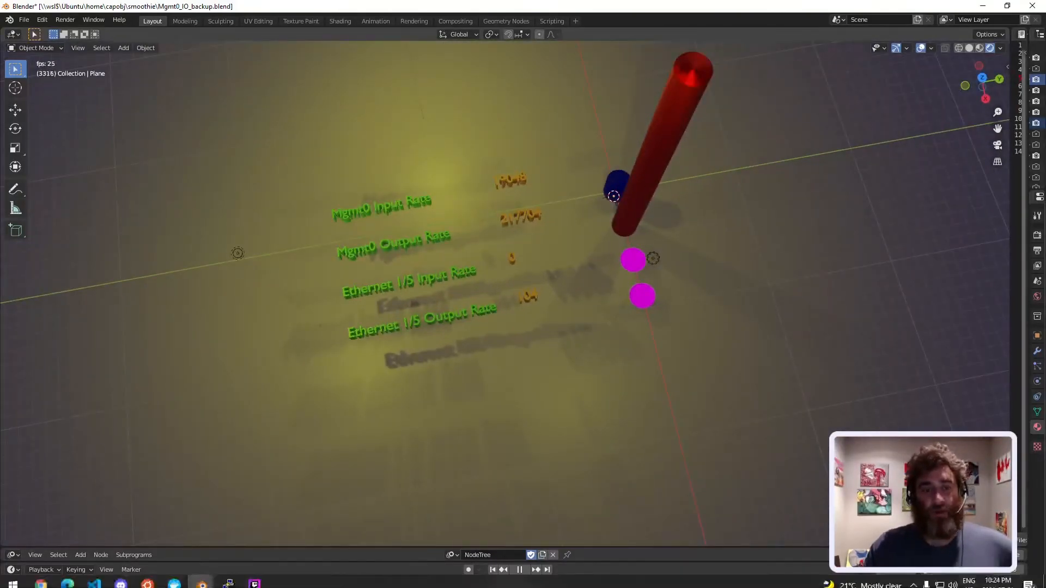
click(254, 577)
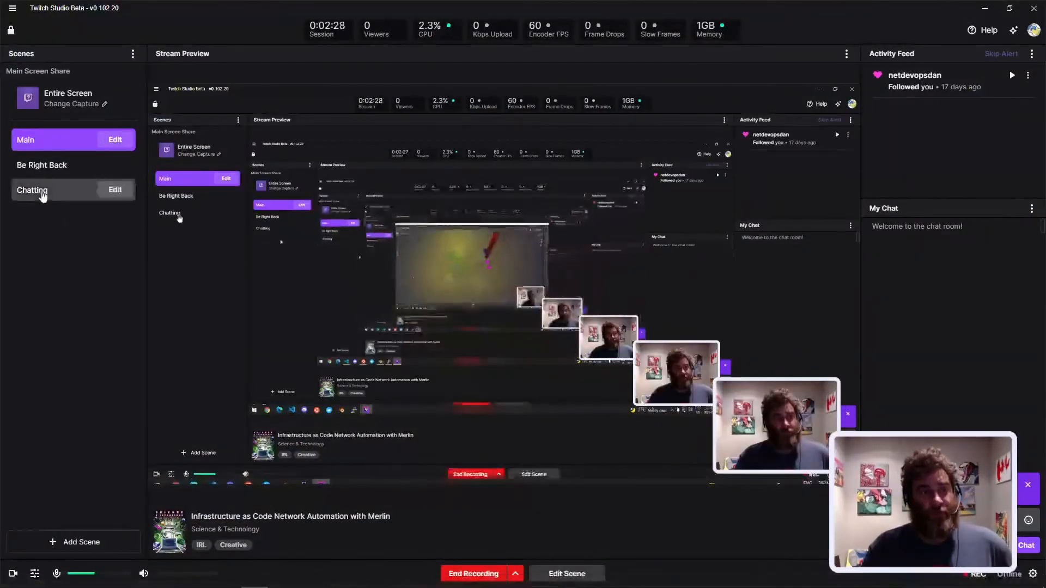
click(42, 192)
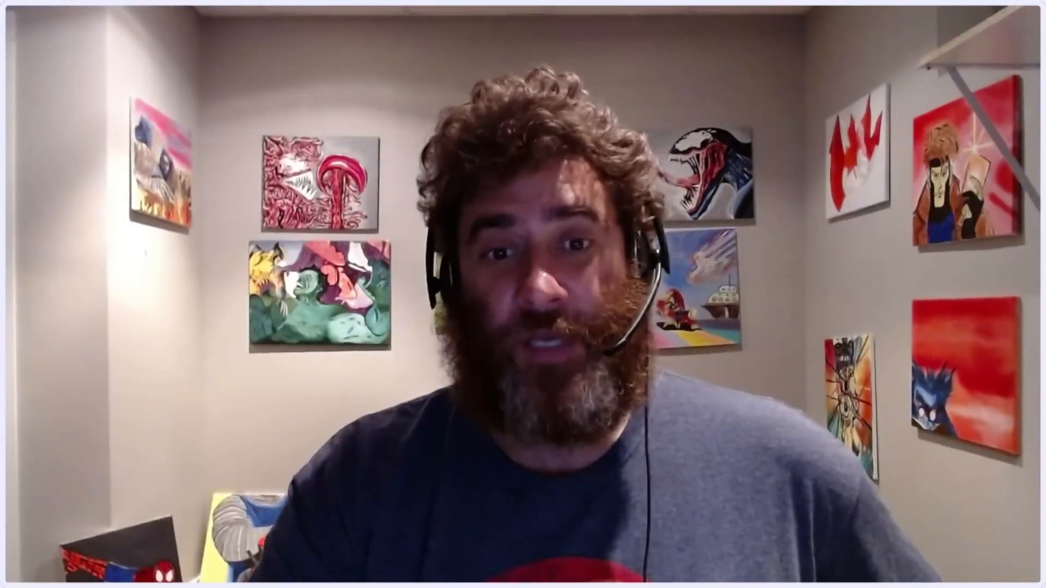